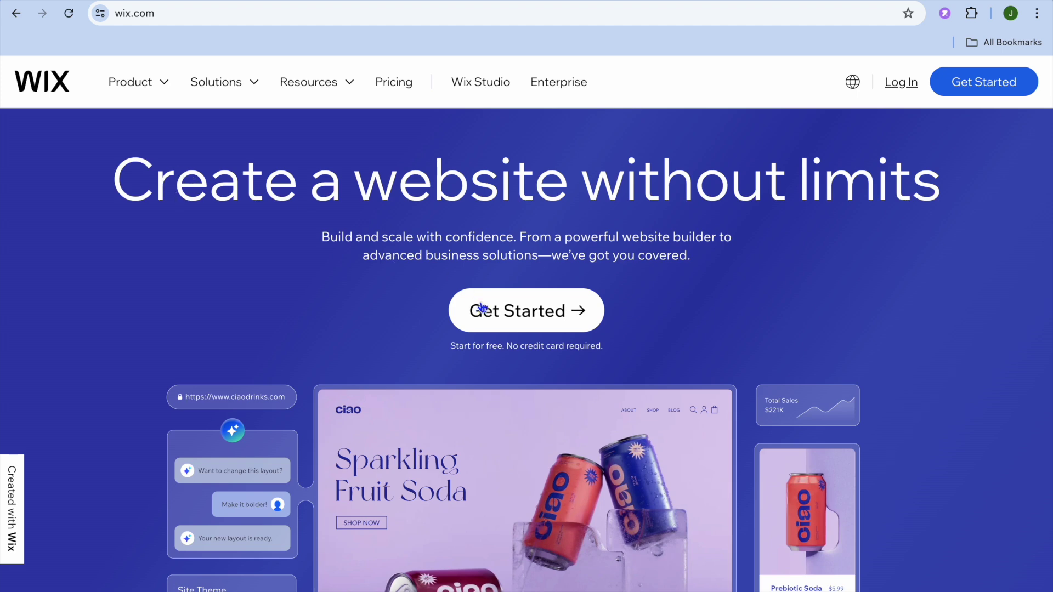
Begin from wix.com's Get Started, sign in with Google, and start a new site.
click(509, 313)
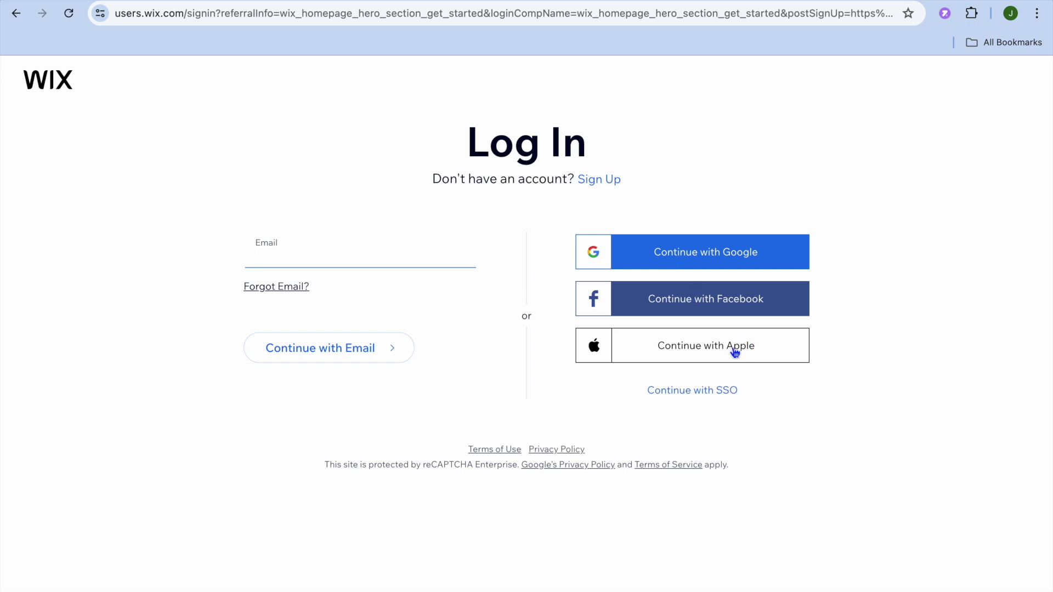
click(695, 253)
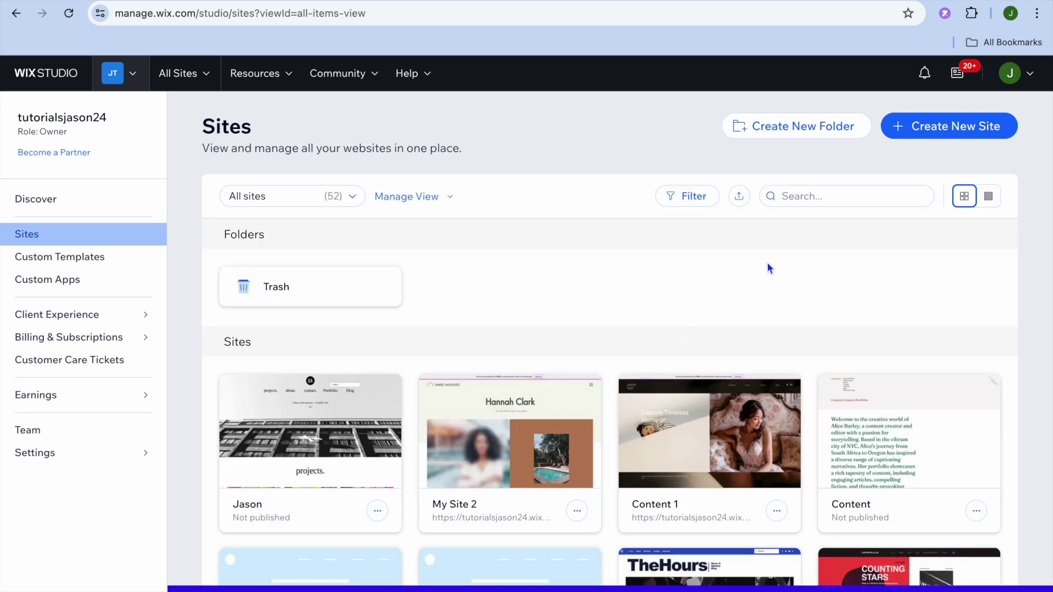
click(925, 133)
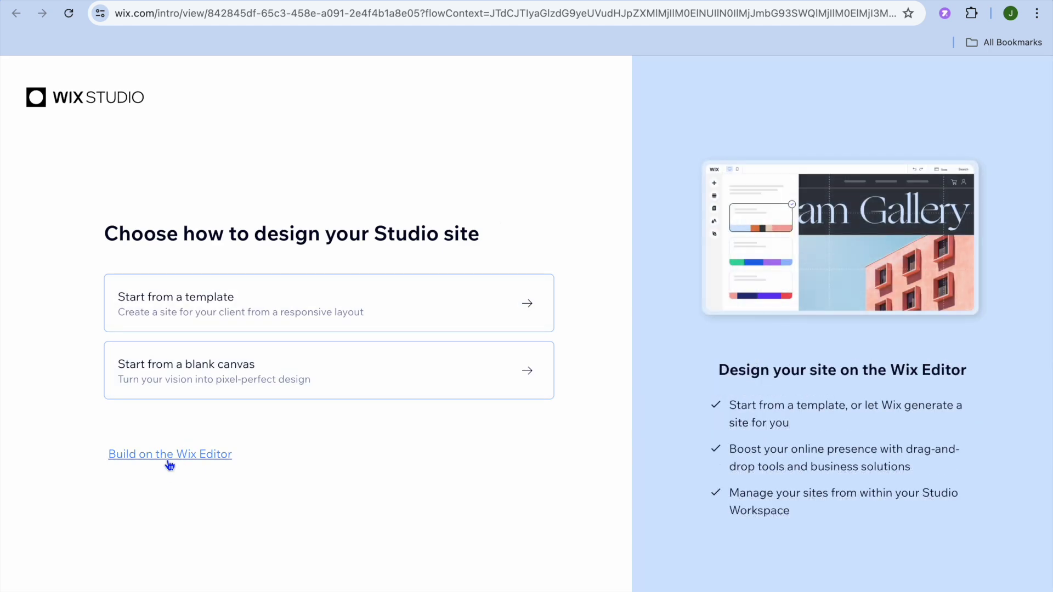
Build on the Wix Editor, skip the AI chat, and clear the prefilled Photographer site type.
click(170, 464)
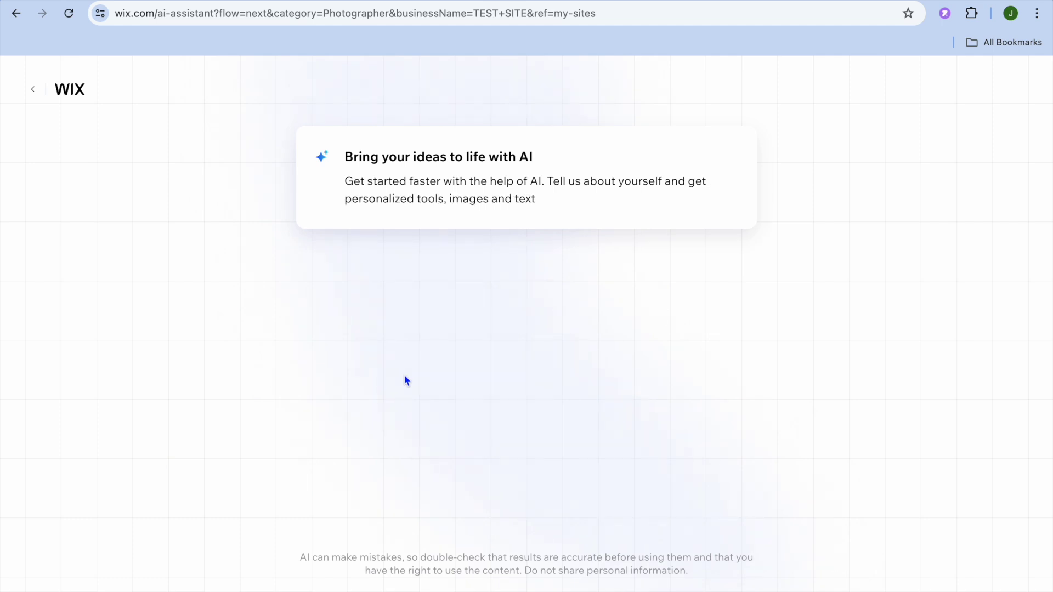
click(496, 231)
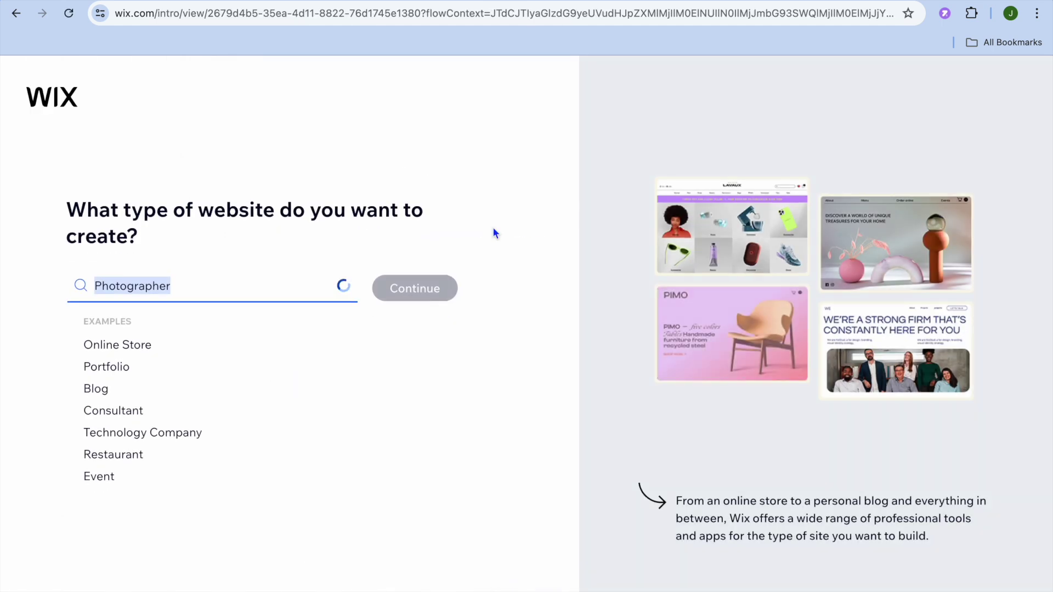
click(342, 286)
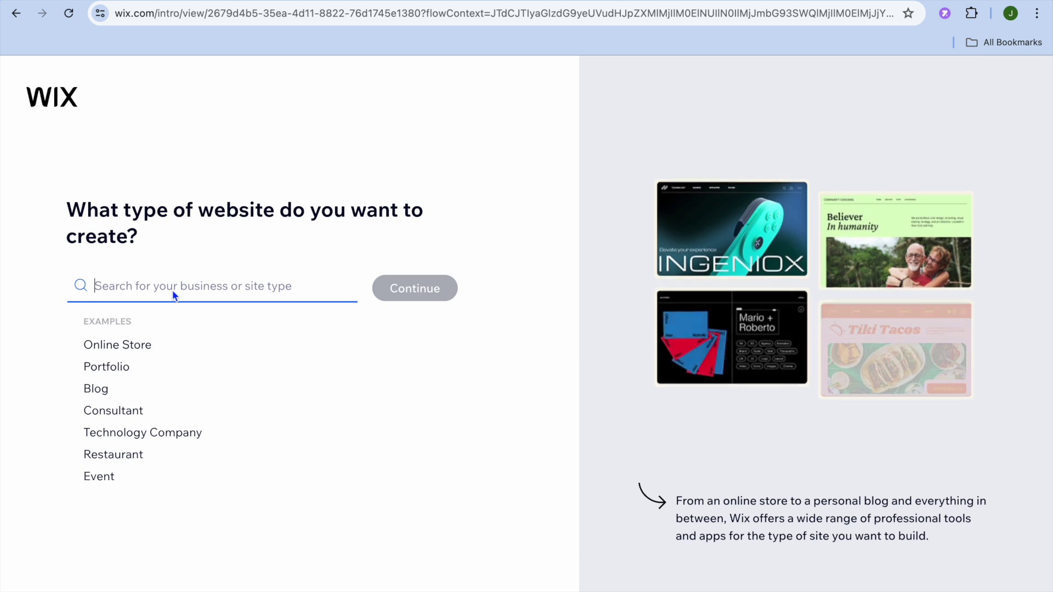
Enter 'PH' as the site type, pick Photographer from the suggestions, and continue.
text(B)
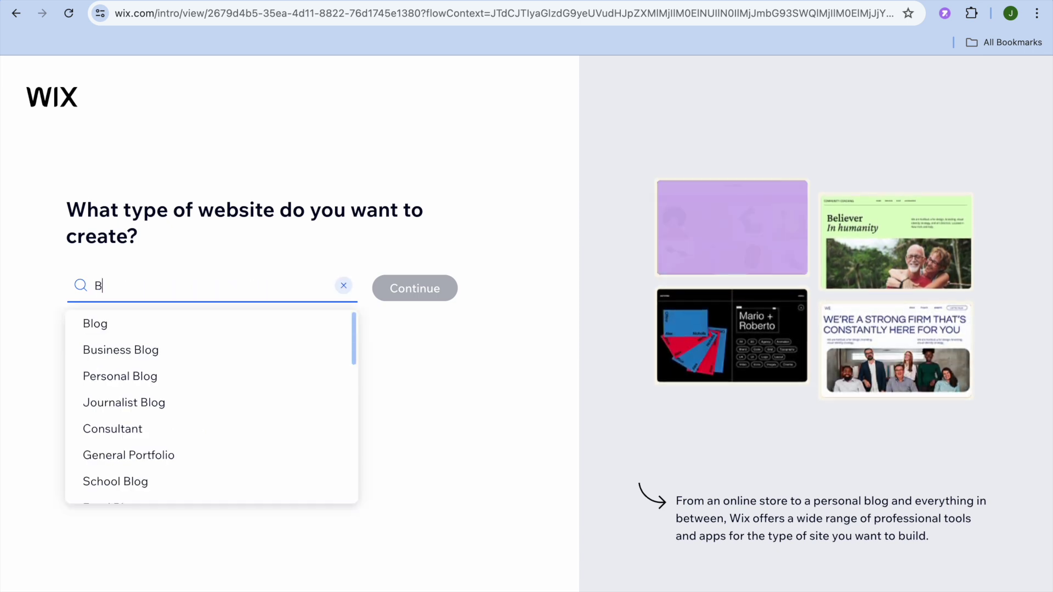
key(BackSpace)
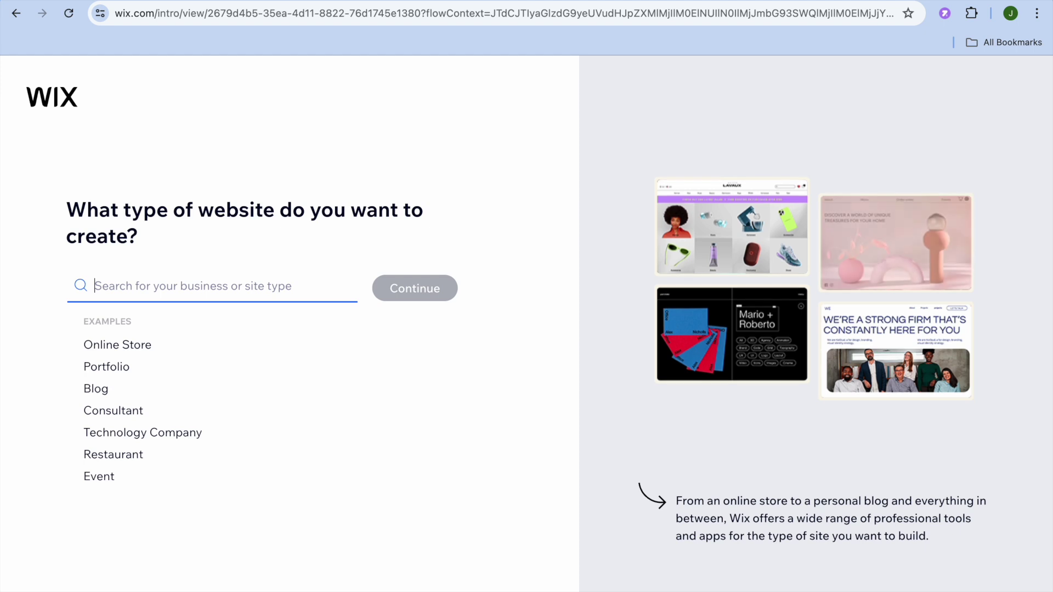
text(PH)
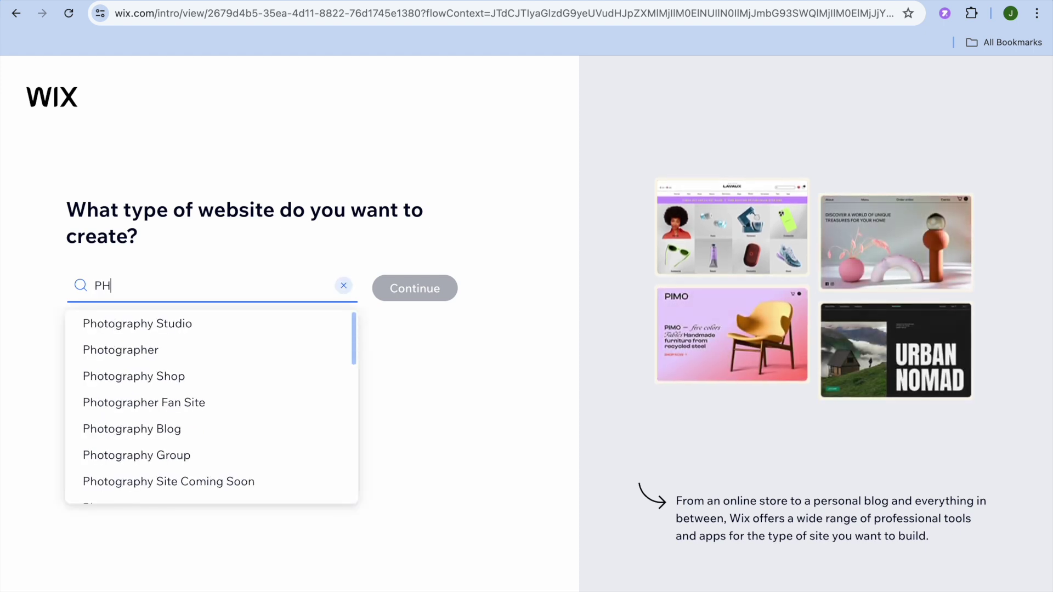
scroll(204, 357, down, 1)
scroll(204, 357, down, 5)
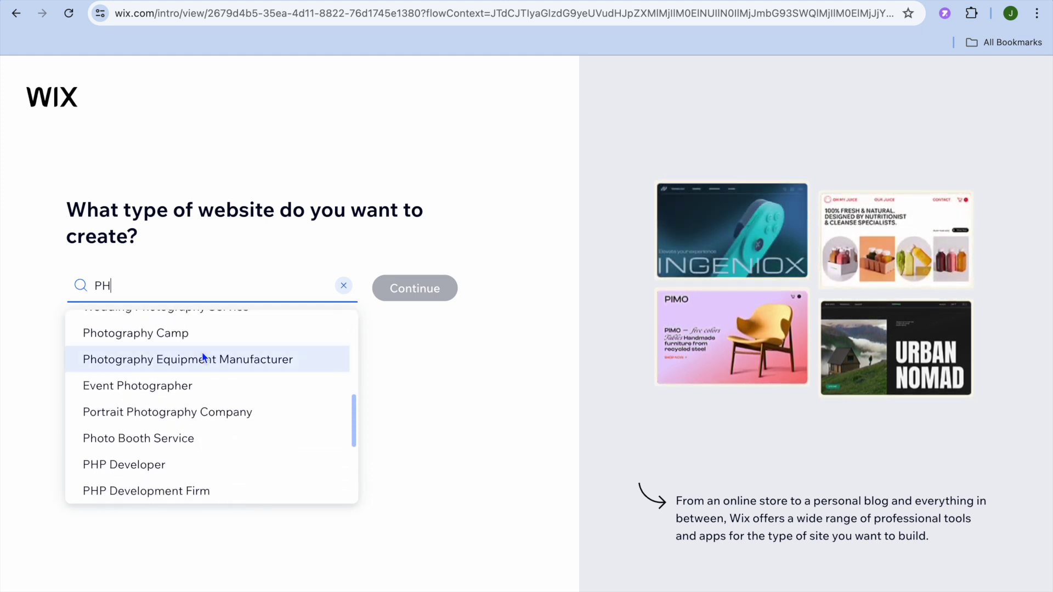
scroll(205, 357, down, 2)
scroll(202, 351, up, 7)
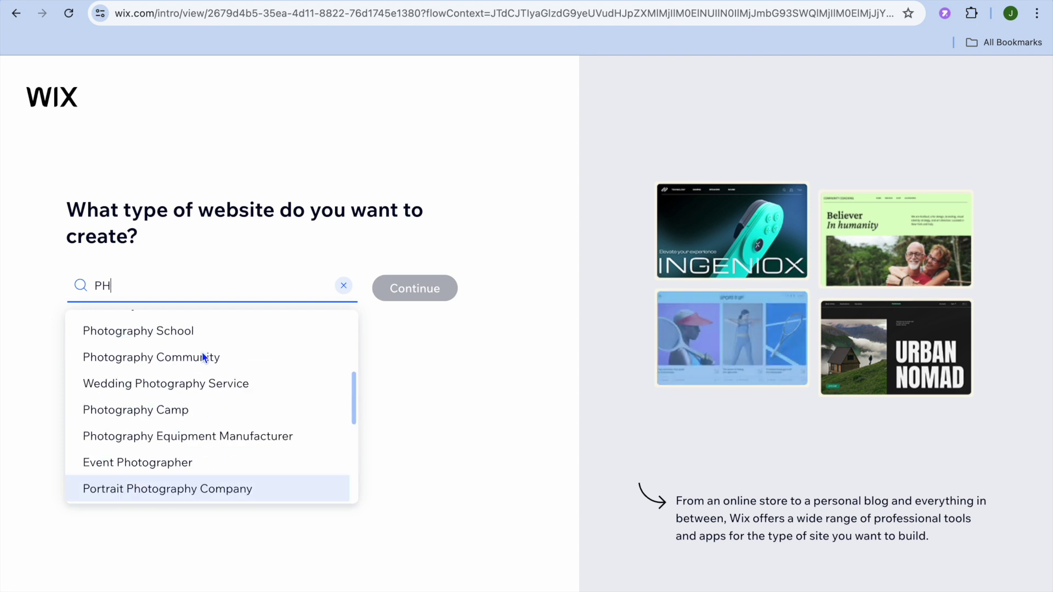
click(180, 354)
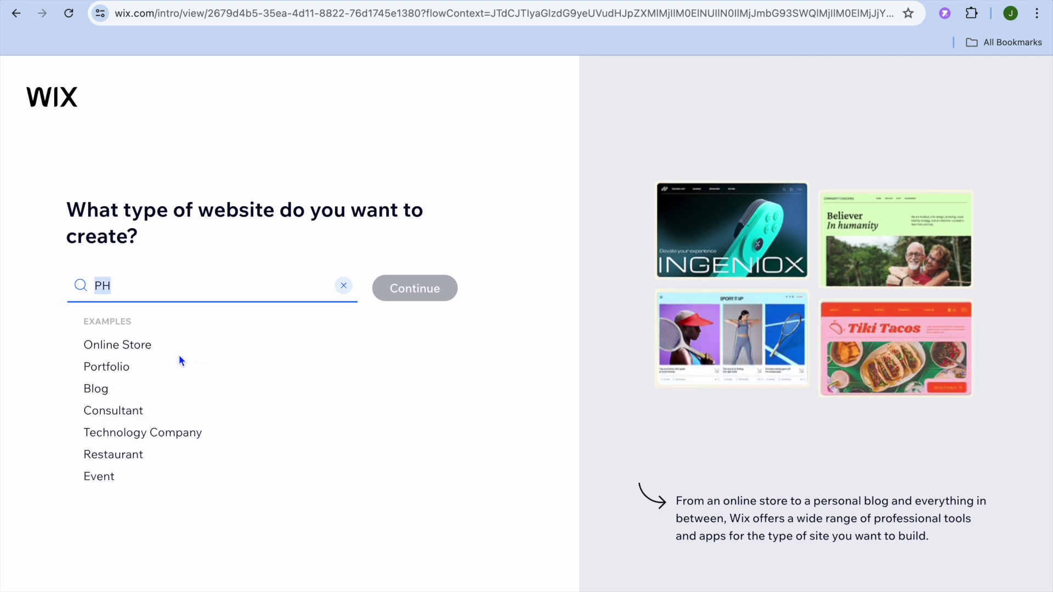
click(412, 296)
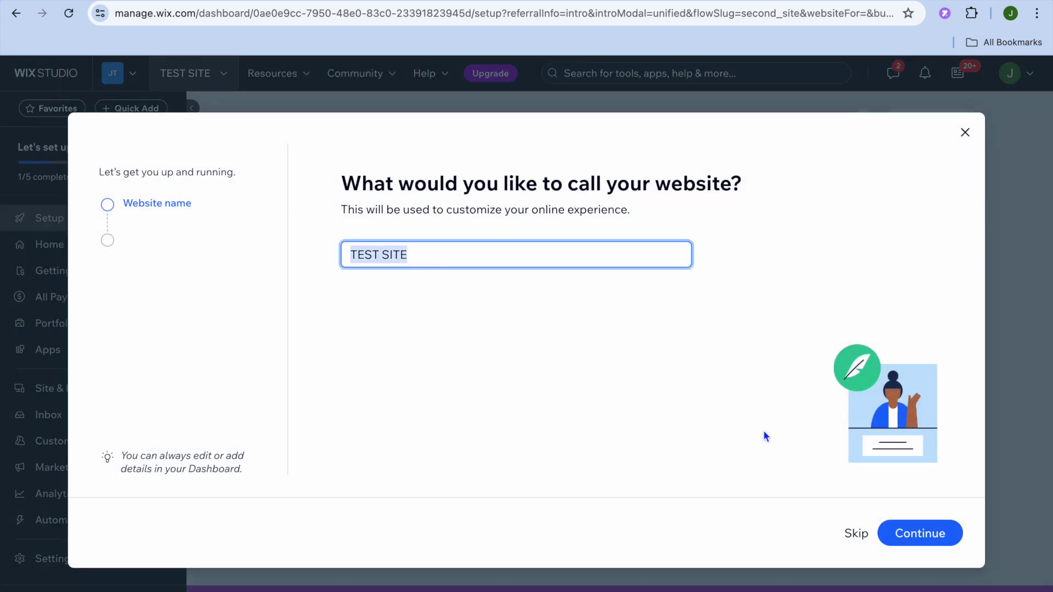
Keep TEST SITE as the website name and move on to the app choices.
click(931, 536)
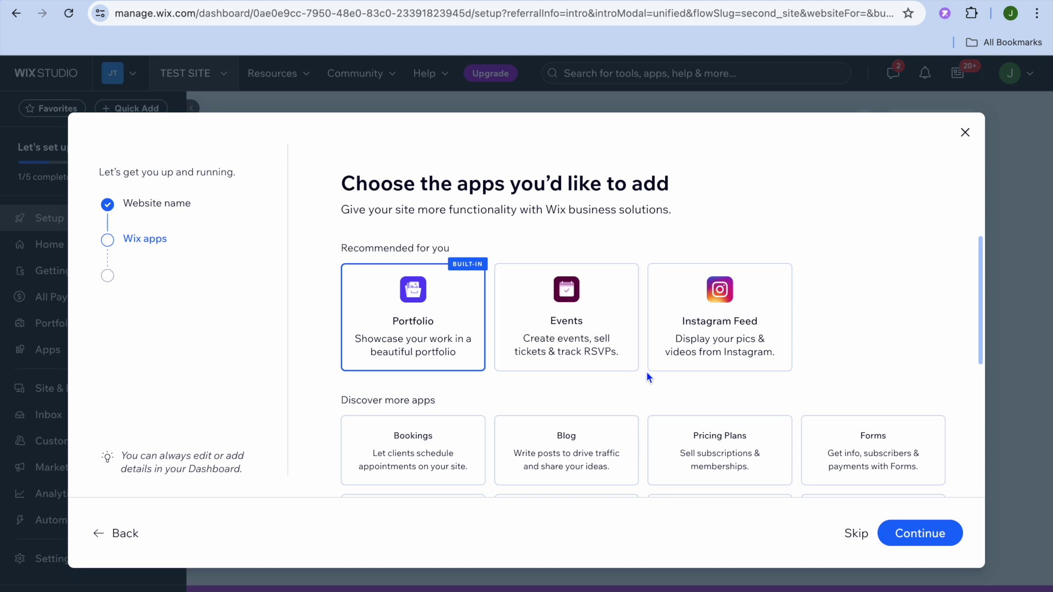
scroll(646, 371, down, 1)
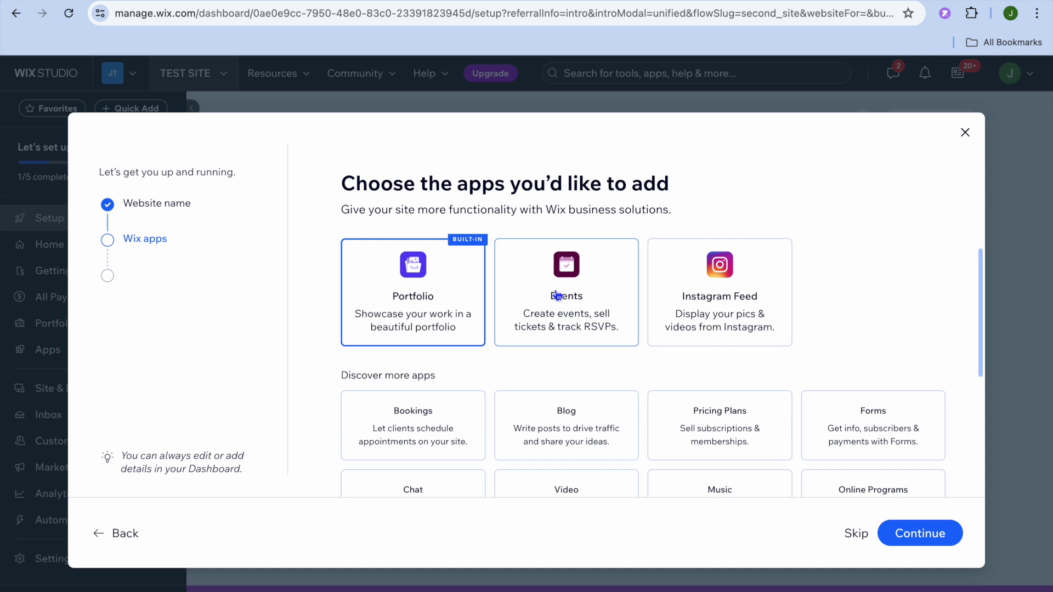
scroll(573, 297, down, 1)
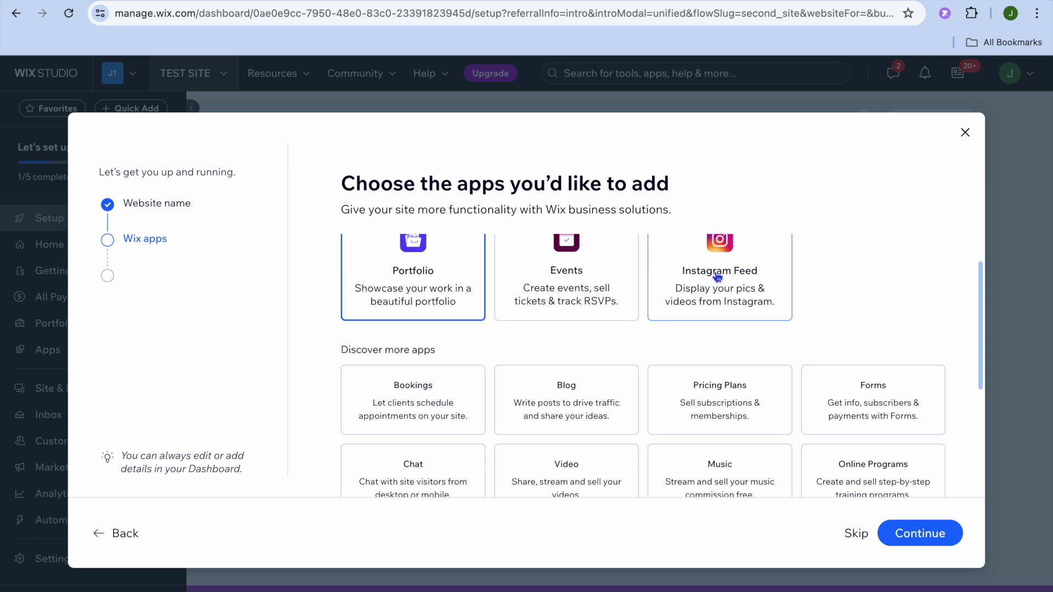
scroll(730, 296, up, 1)
scroll(743, 301, down, 5)
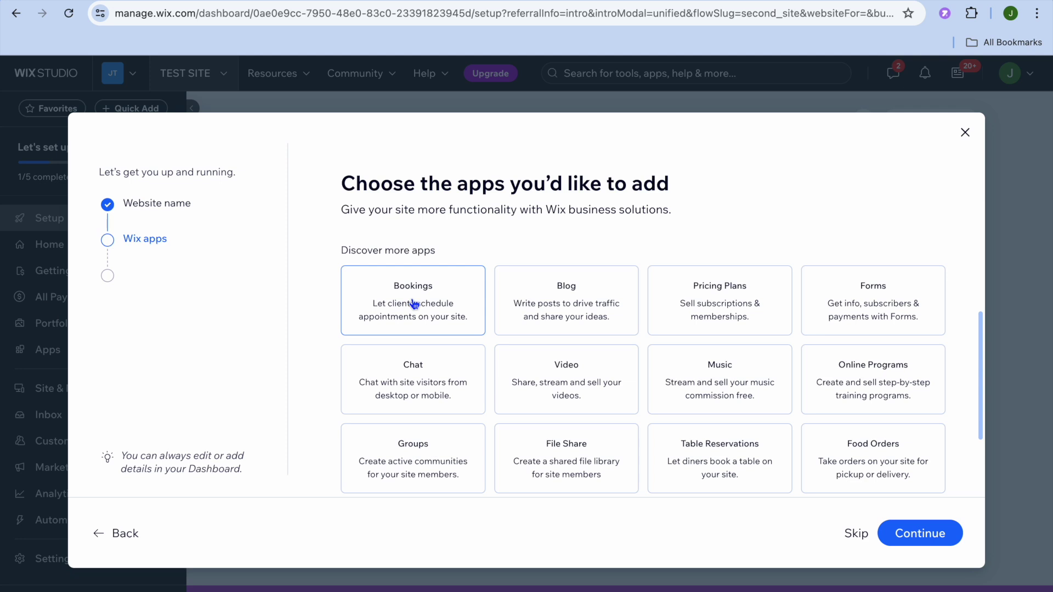
Select the Blog app under Discover more apps and confirm the app selection.
click(521, 312)
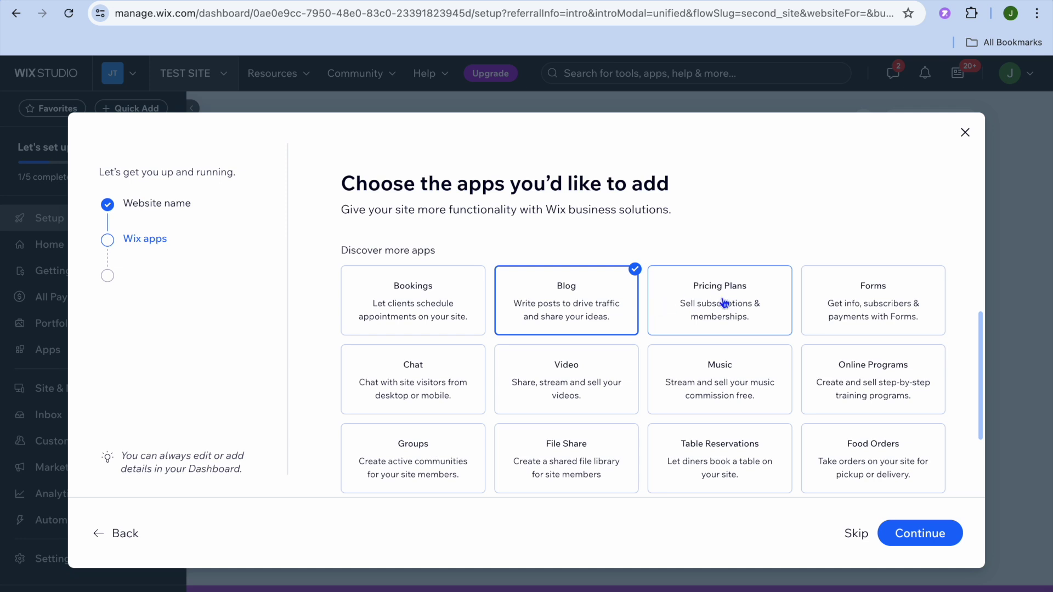
scroll(870, 314, down, 1)
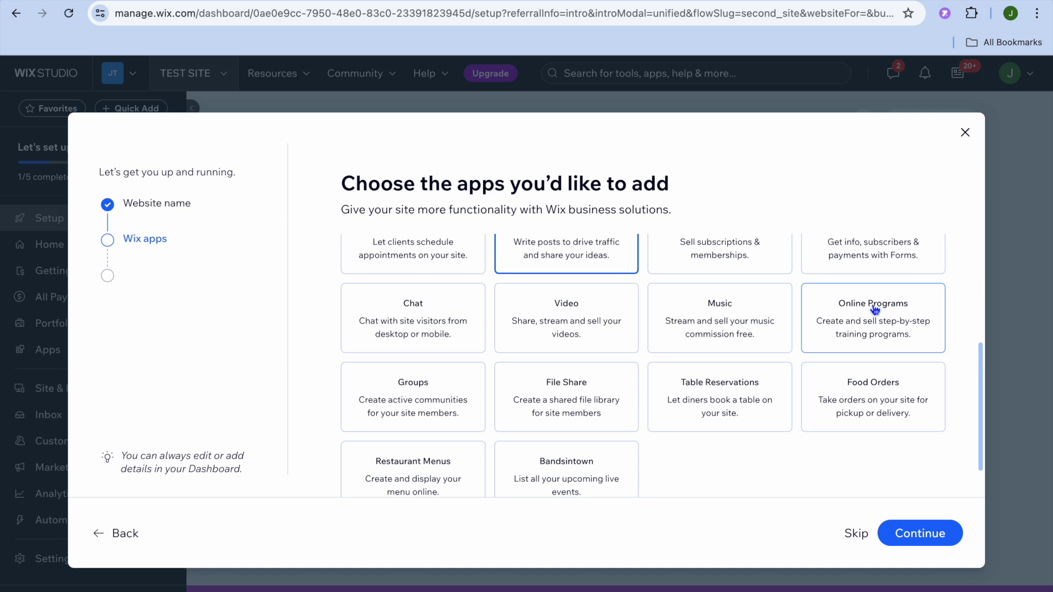
scroll(659, 385, down, 1)
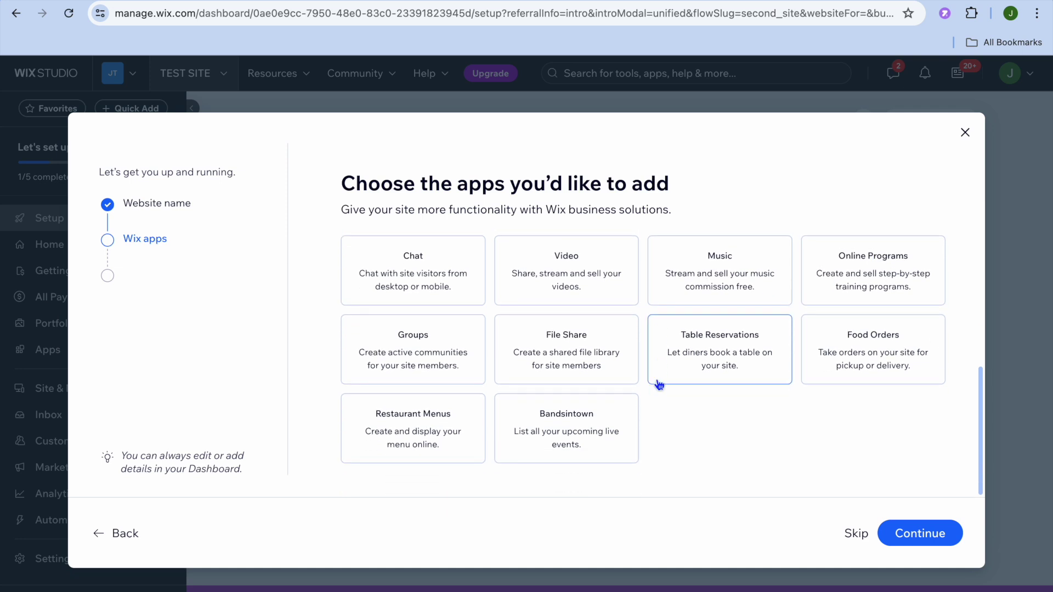
scroll(659, 385, up, 4)
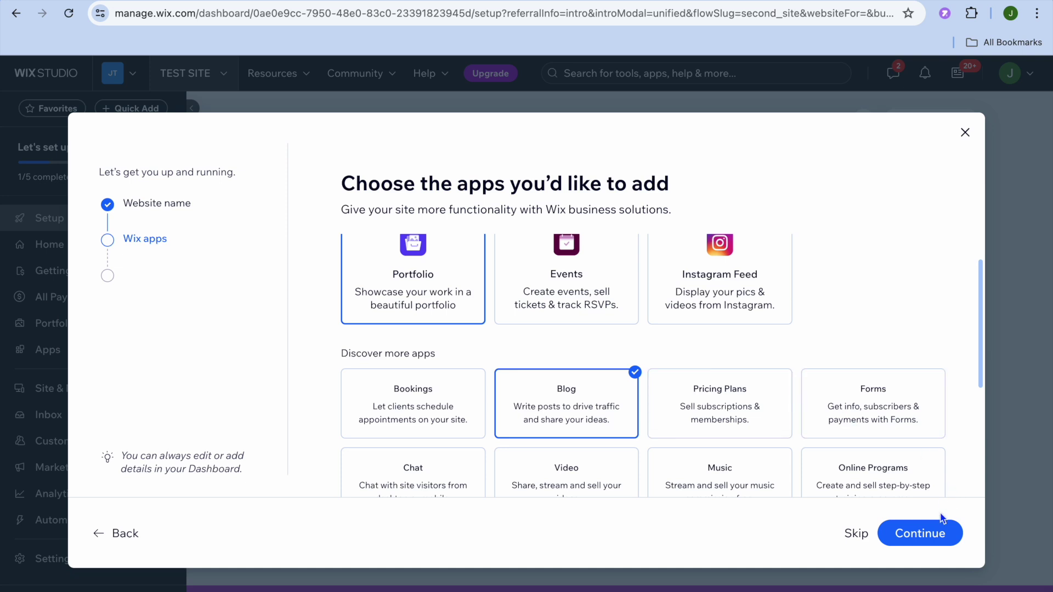
click(931, 534)
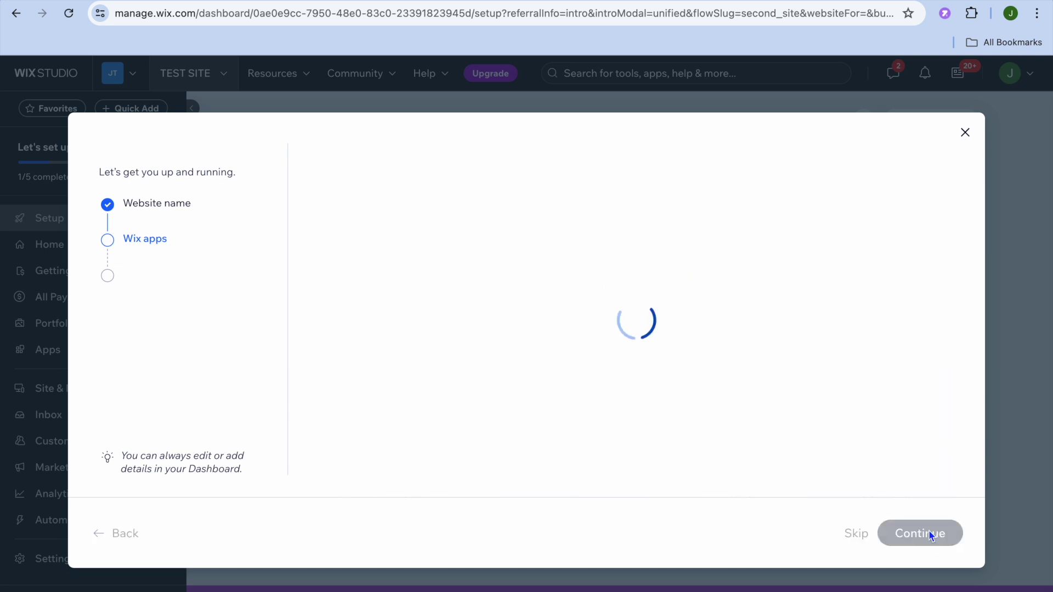
Go on to the site dashboard and open its Portfolio section.
click(539, 372)
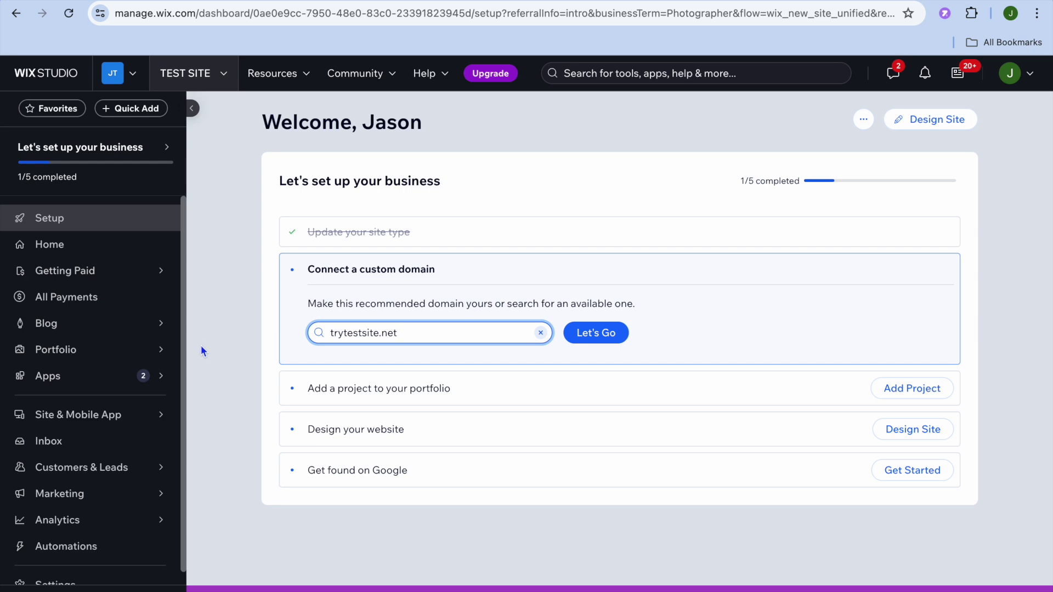
mouse_move(147, 357)
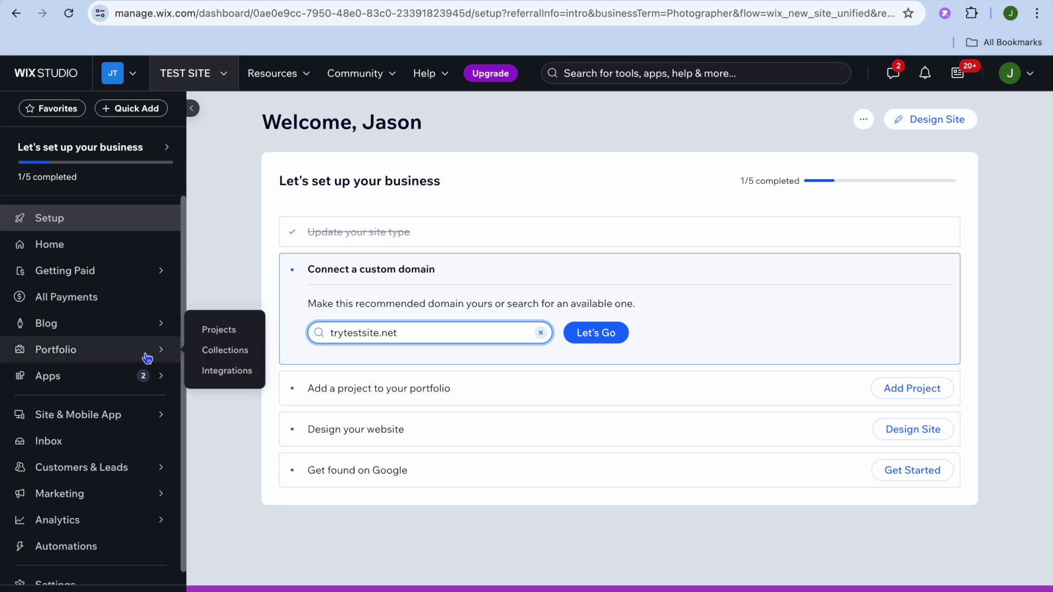
click(82, 356)
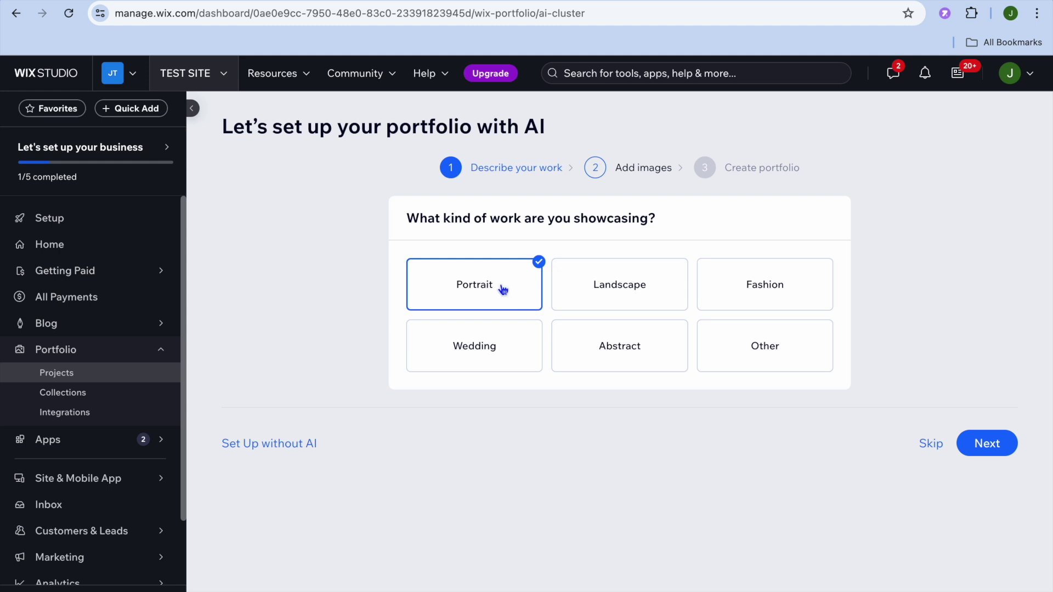
Toggle Landscape and Fashion on and off again, leaving only Portrait selected.
click(623, 292)
click(753, 285)
click(776, 304)
click(646, 307)
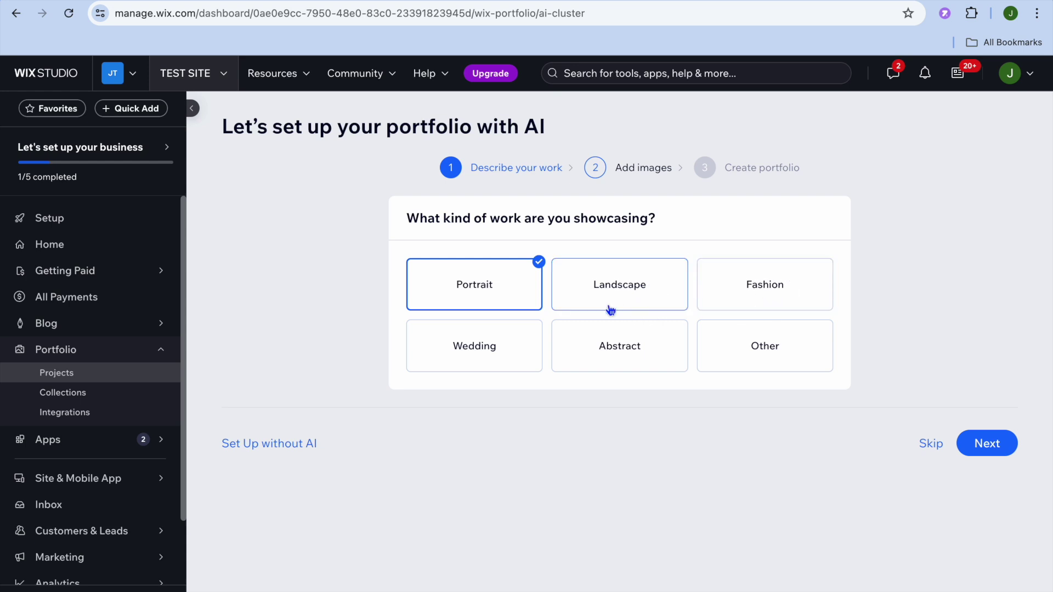
Set up the portfolio without AI, then open and dismiss the new project dialog.
click(283, 445)
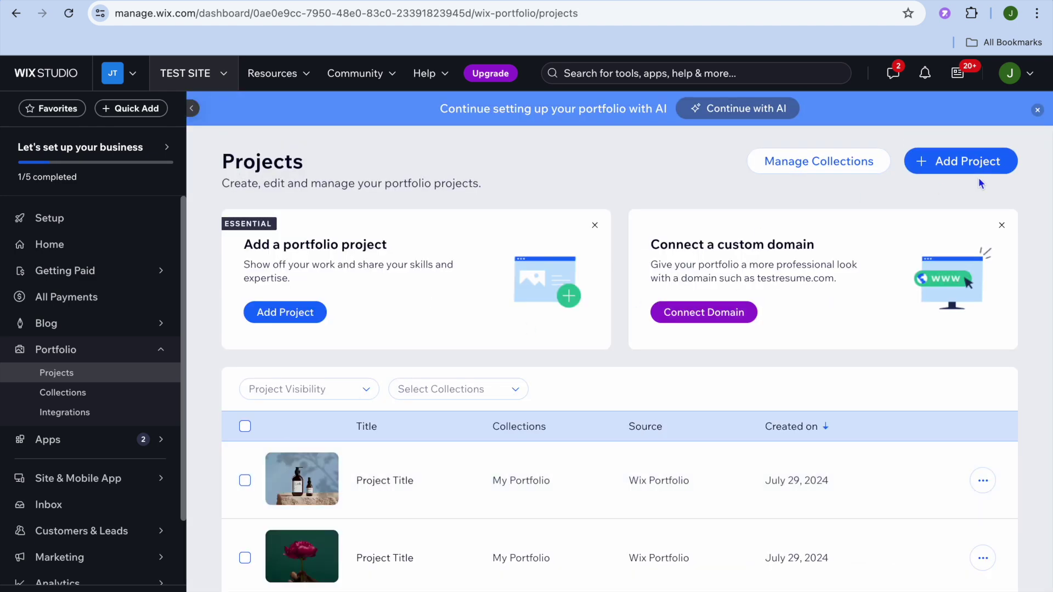
click(968, 167)
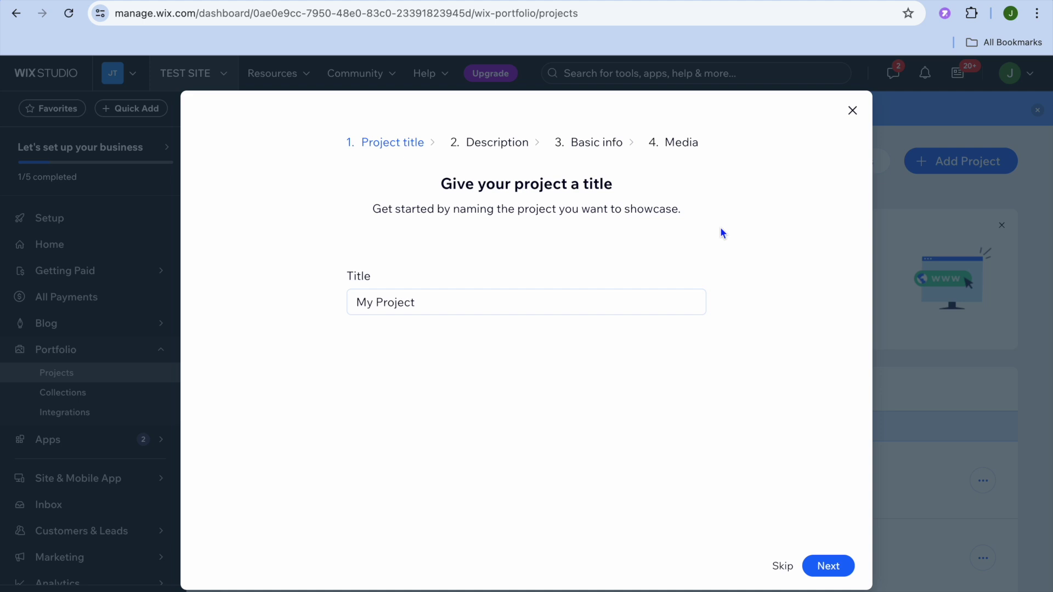
click(852, 111)
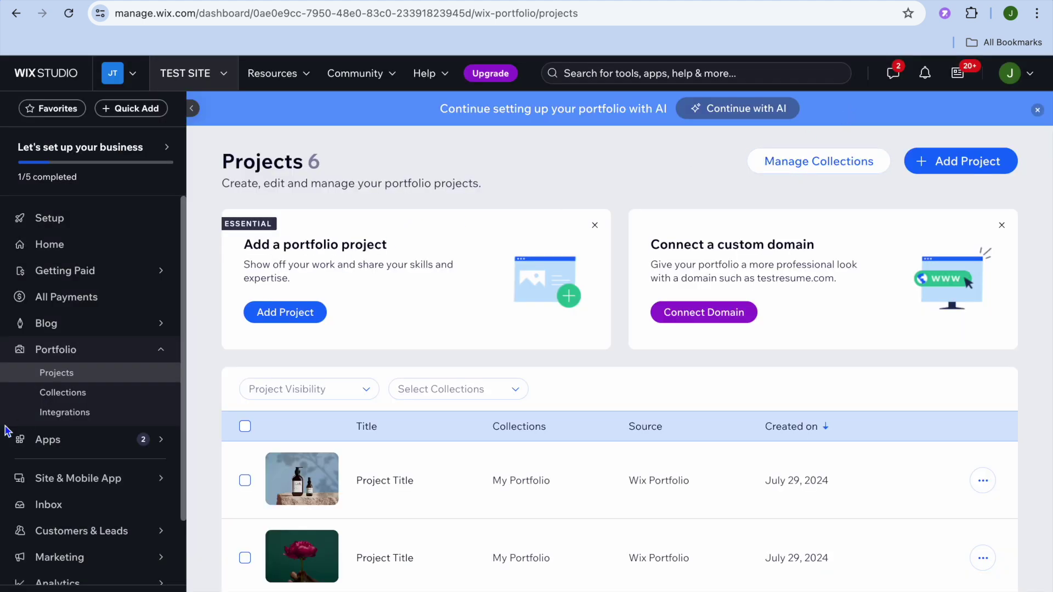
mouse_move(81, 333)
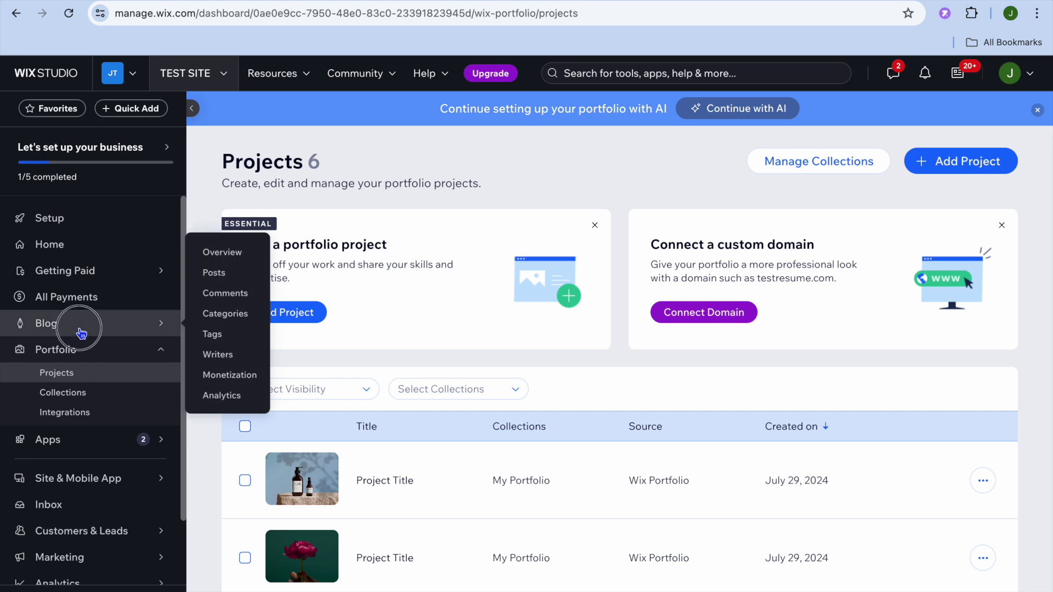
Go to Blog > Posts and start a new blog post.
click(81, 332)
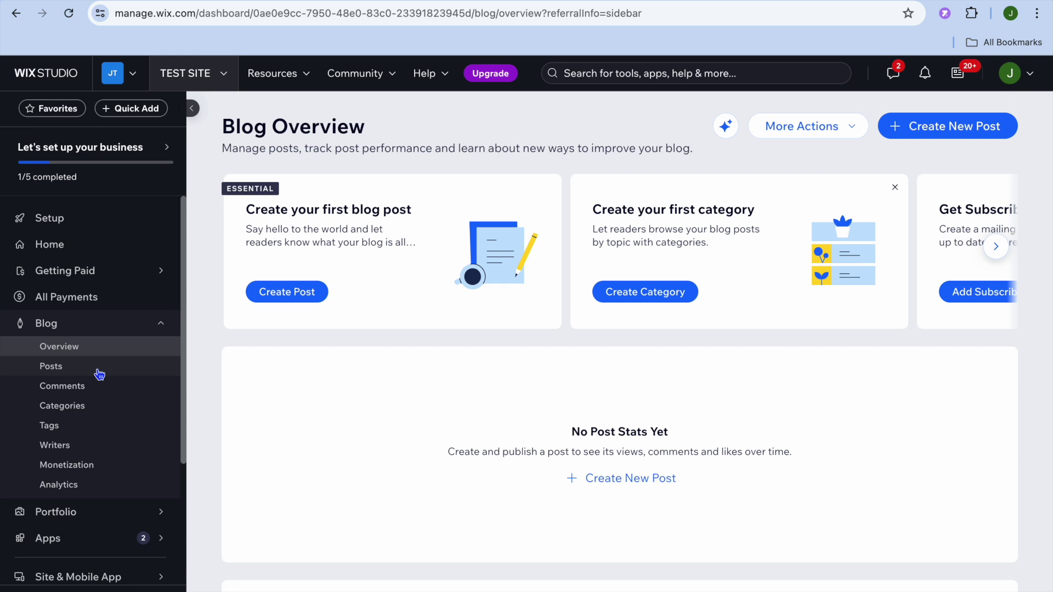
click(98, 371)
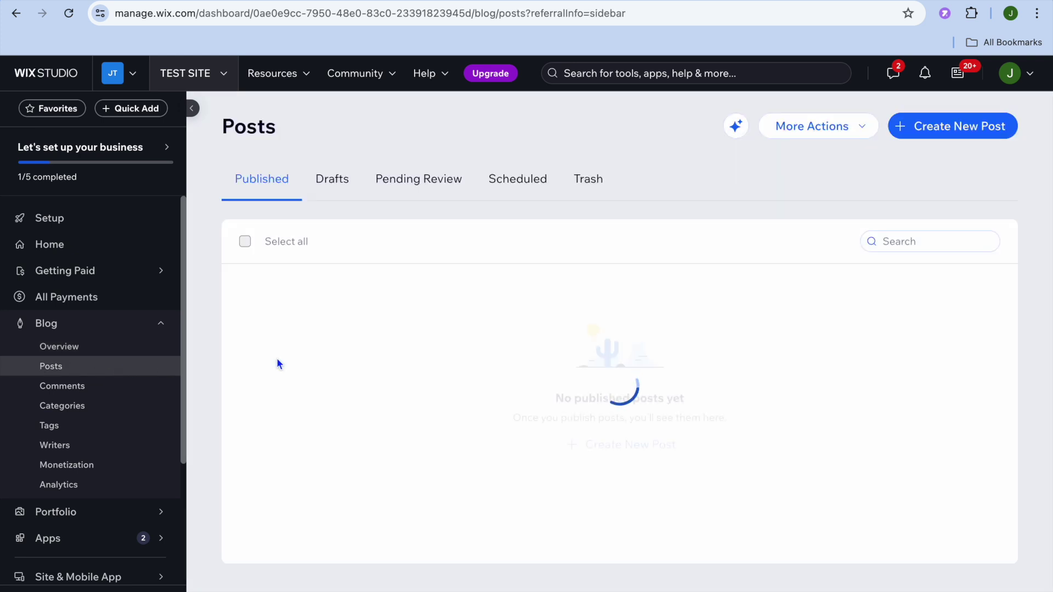
click(943, 125)
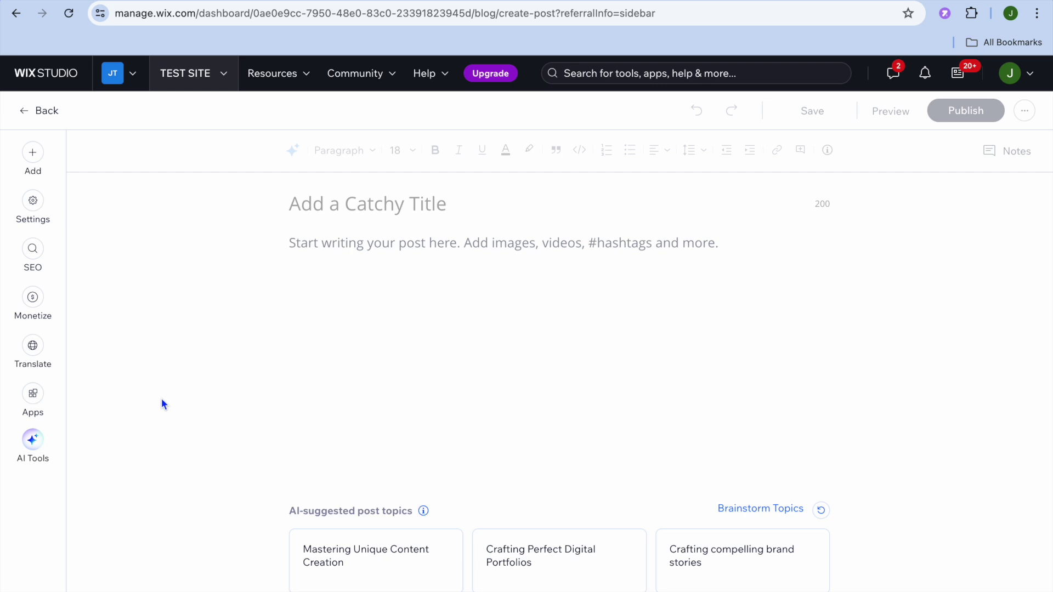
Open the AI Blog post creator's topic field, then return to the posts list.
click(34, 443)
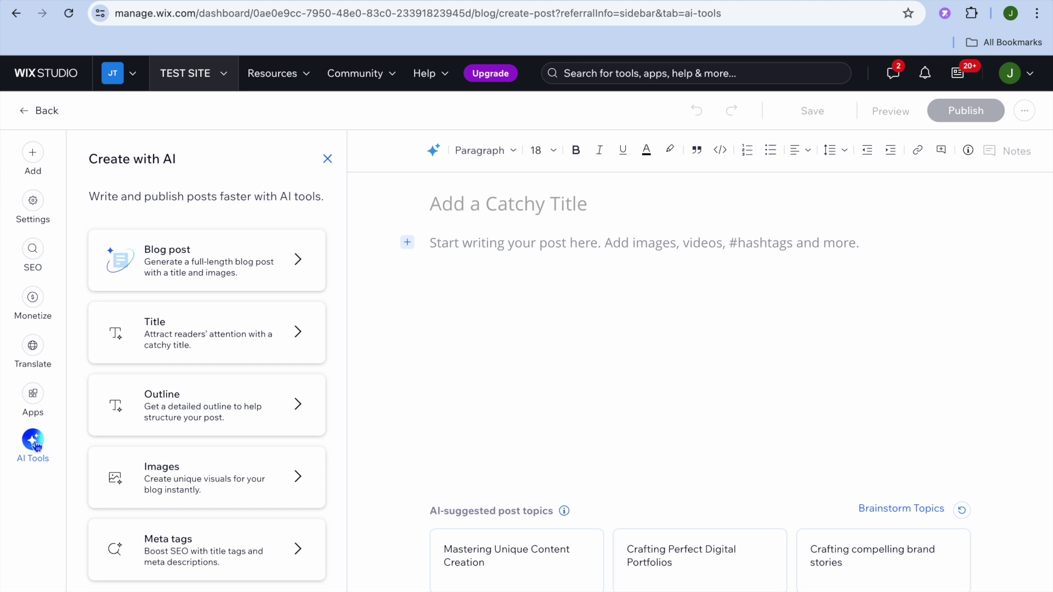
click(165, 269)
click(148, 346)
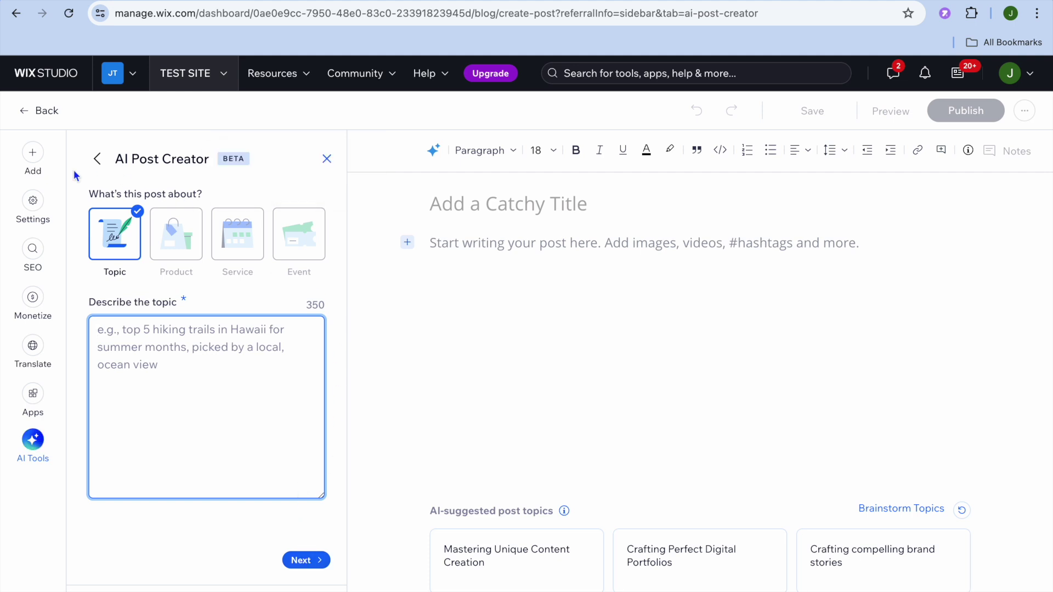
click(31, 113)
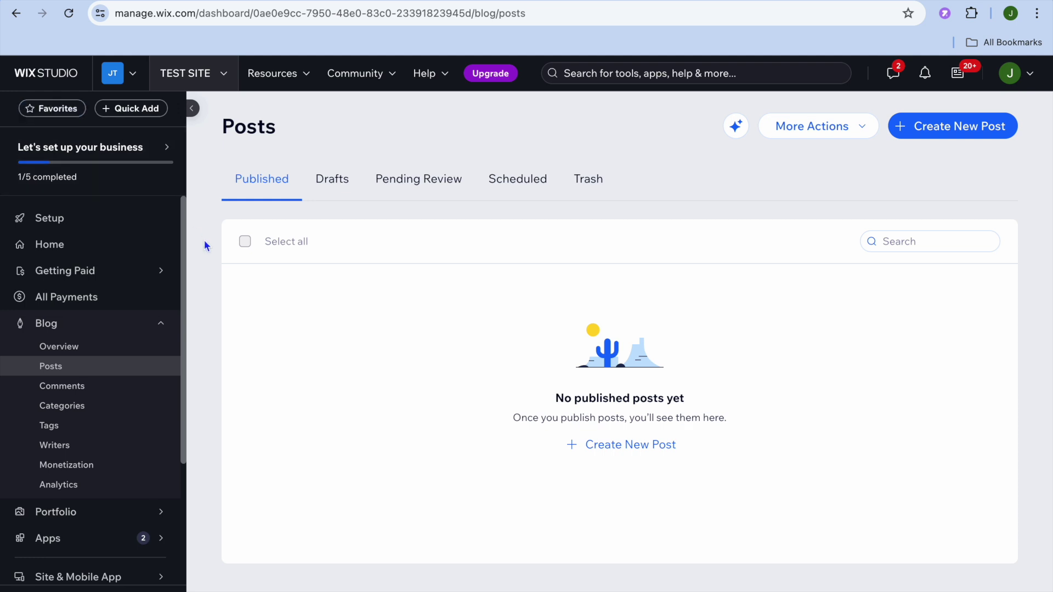
From the Setup checklist, choose Design Site and opt to customize a ready-made template.
click(101, 221)
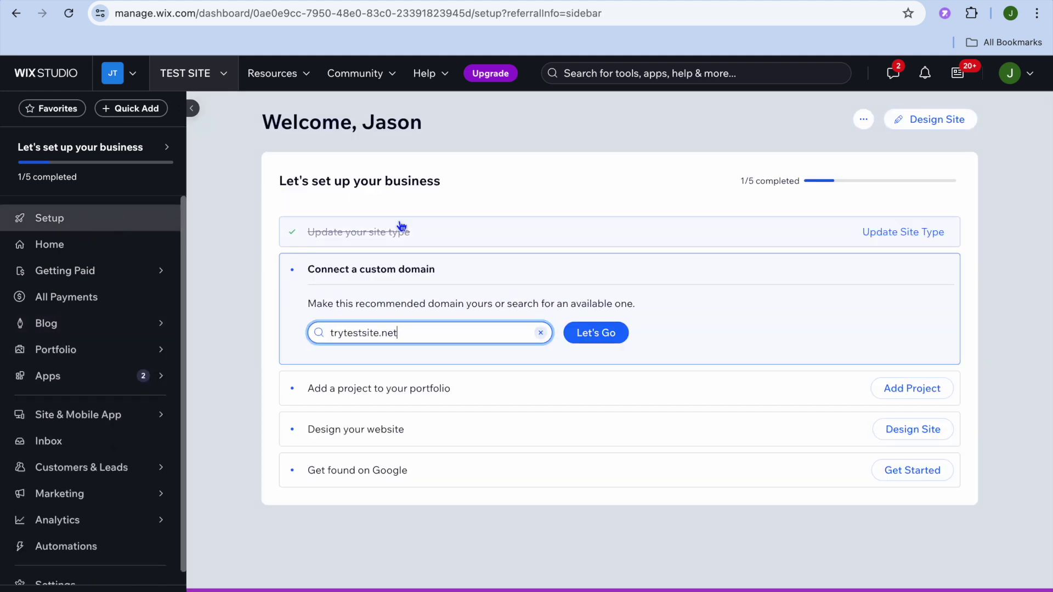
click(928, 123)
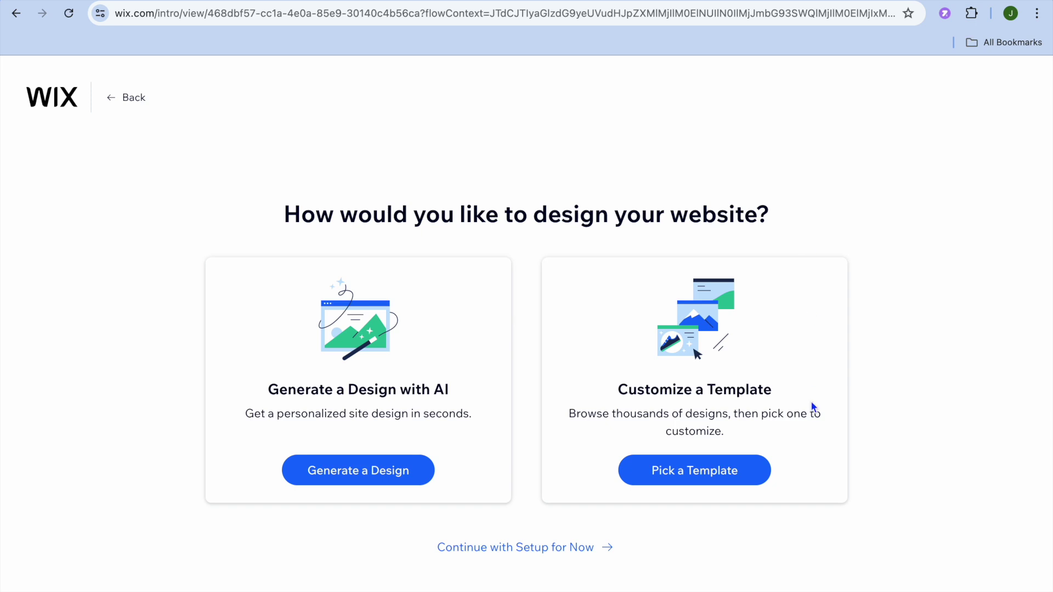
click(728, 475)
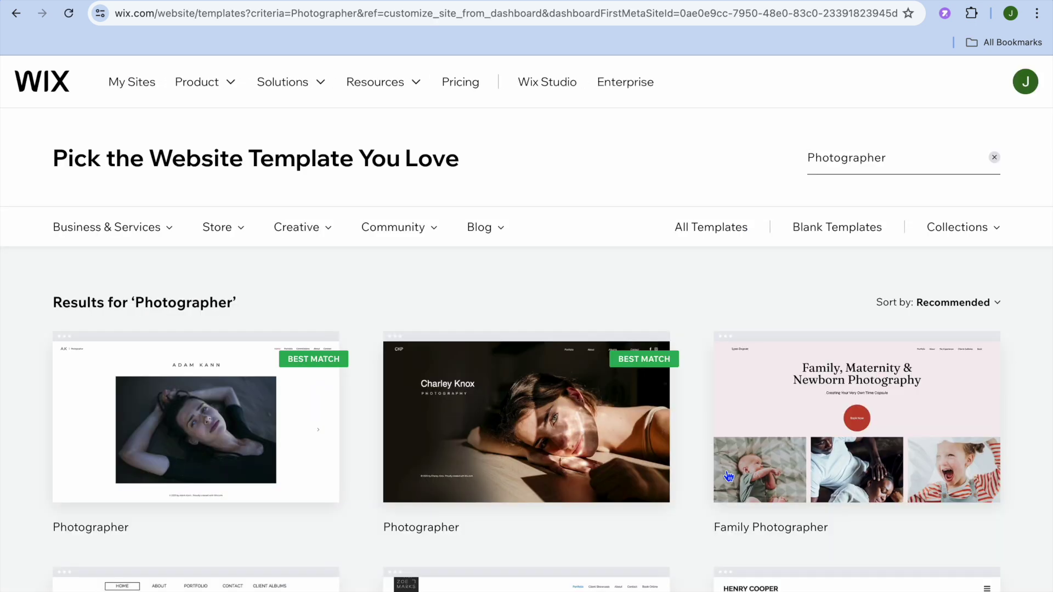
Search templates for 'PO', filter to Portfolio, and edit the Best Match photographer template.
scroll(728, 475, down, 8)
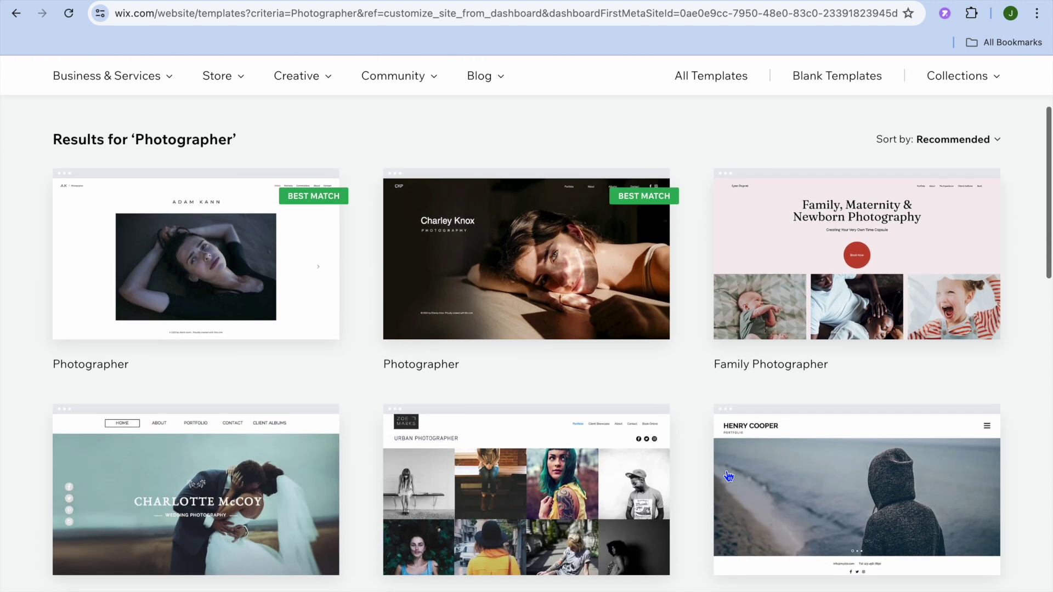
scroll(728, 475, up, 8)
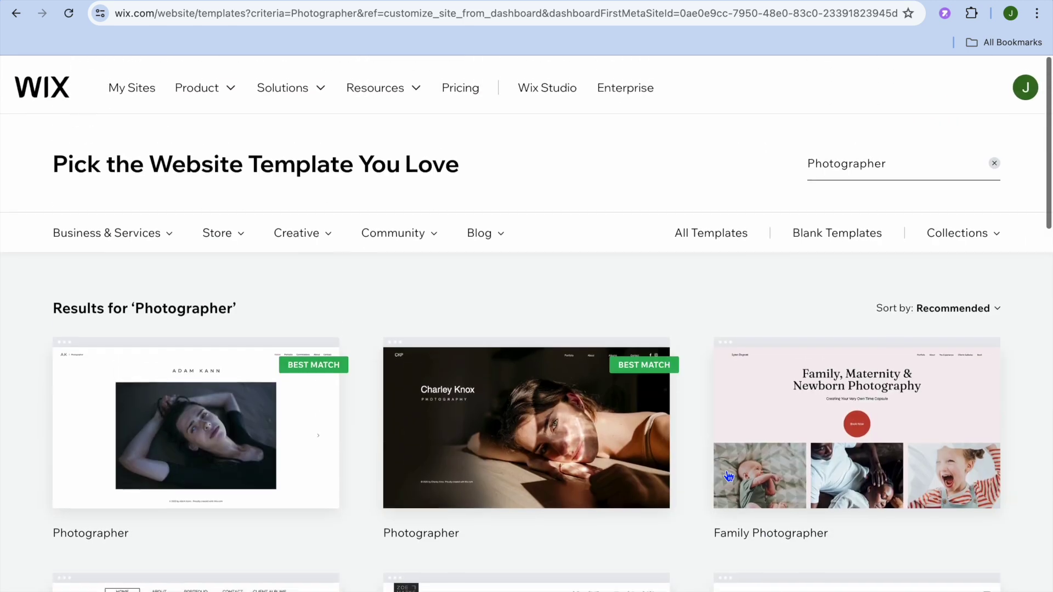
mouse_move(770, 403)
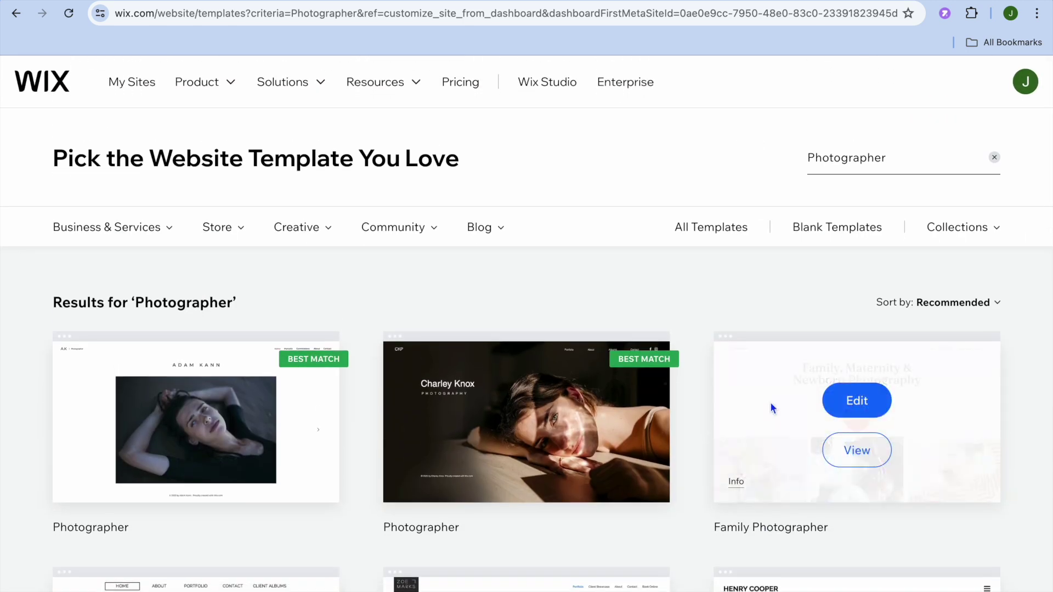
click(994, 159)
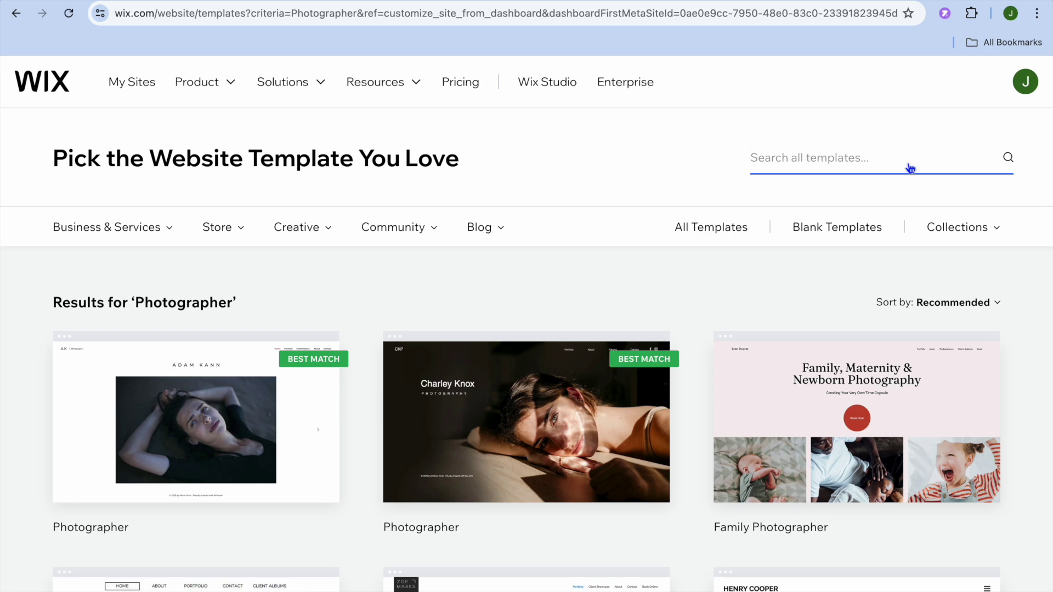
text(PORT)
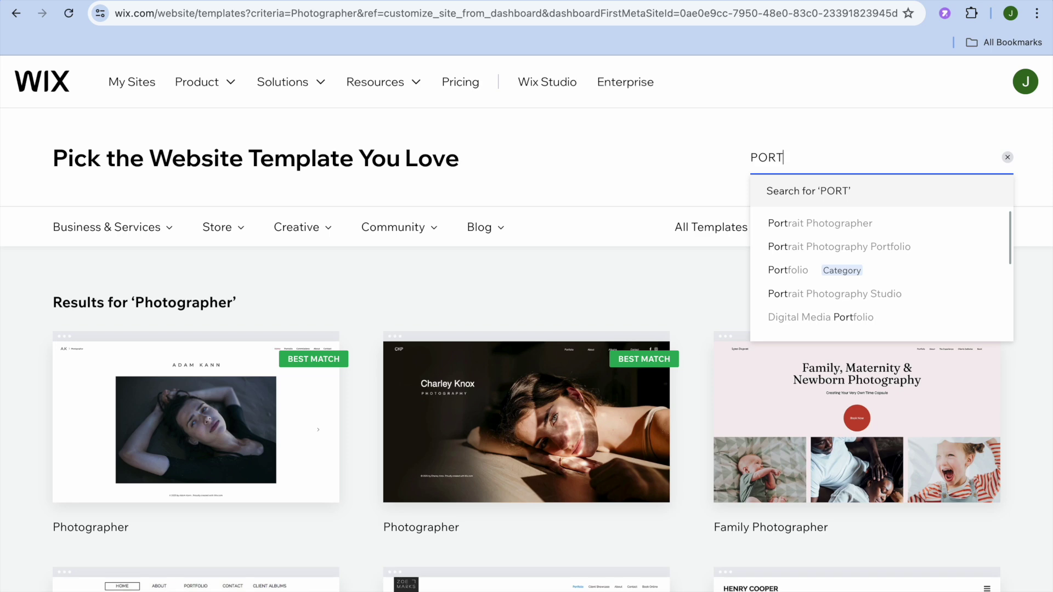
click(850, 271)
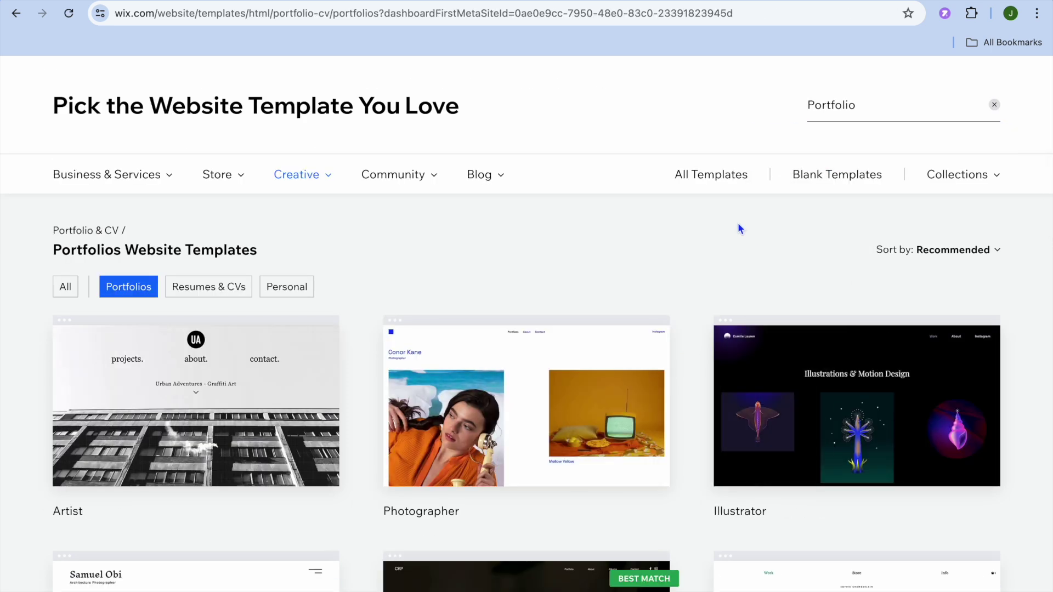
scroll(738, 224, down, 4)
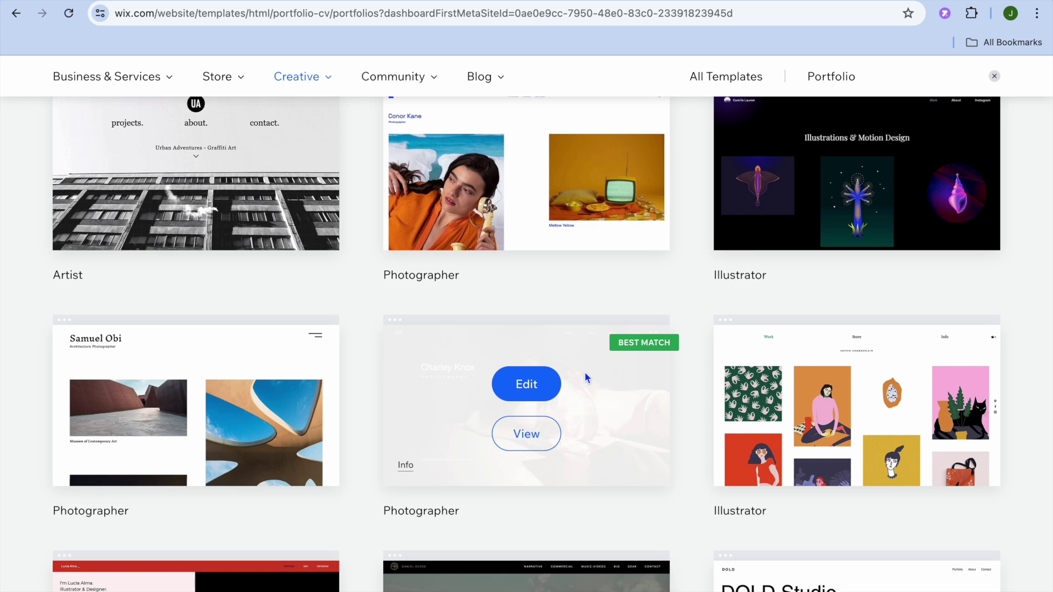
click(521, 386)
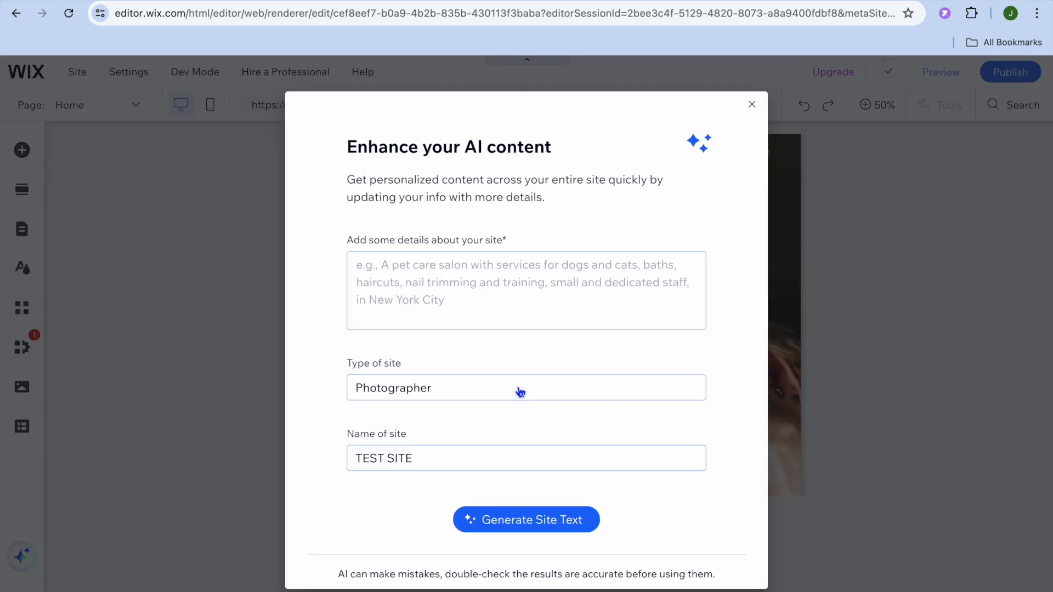
Dismiss the 'Enhance your AI content' dialog and view the homepage at 100% zoom.
click(752, 104)
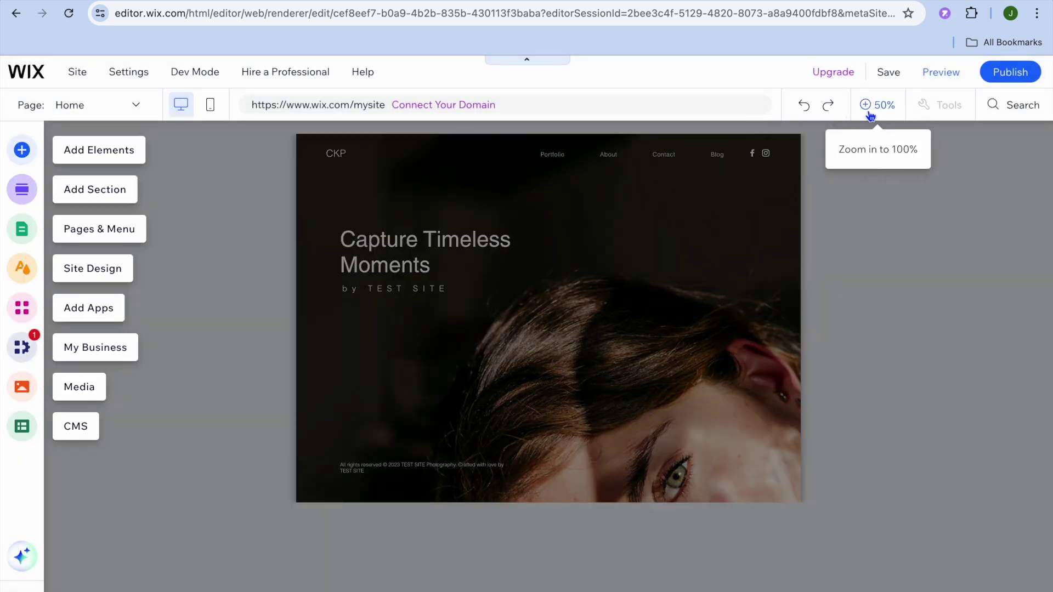
click(868, 109)
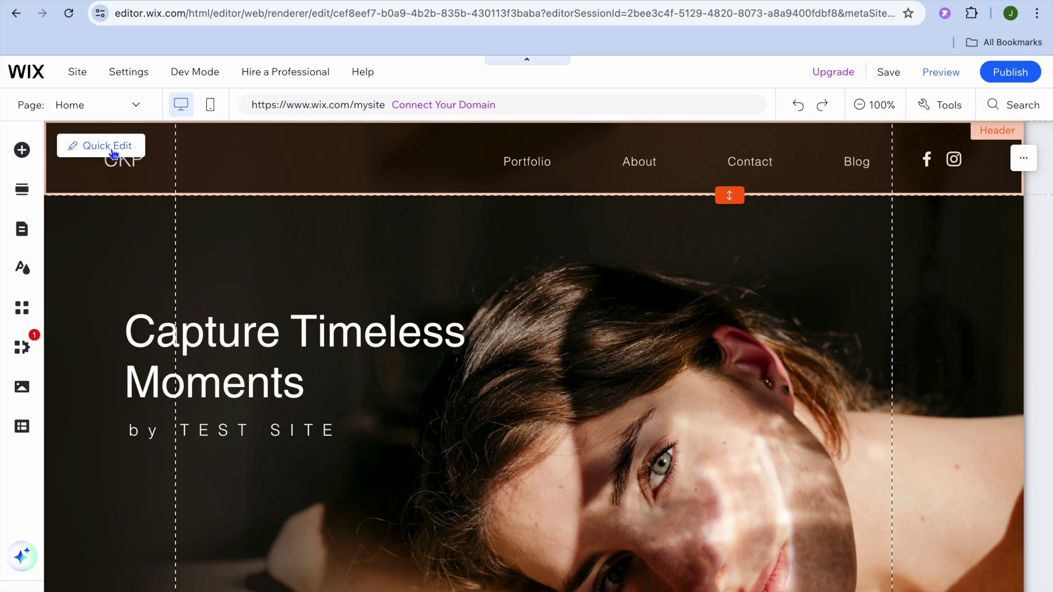
Replace the header logo text CKP with JT using Quick Edit, then close Quick Edit.
click(115, 152)
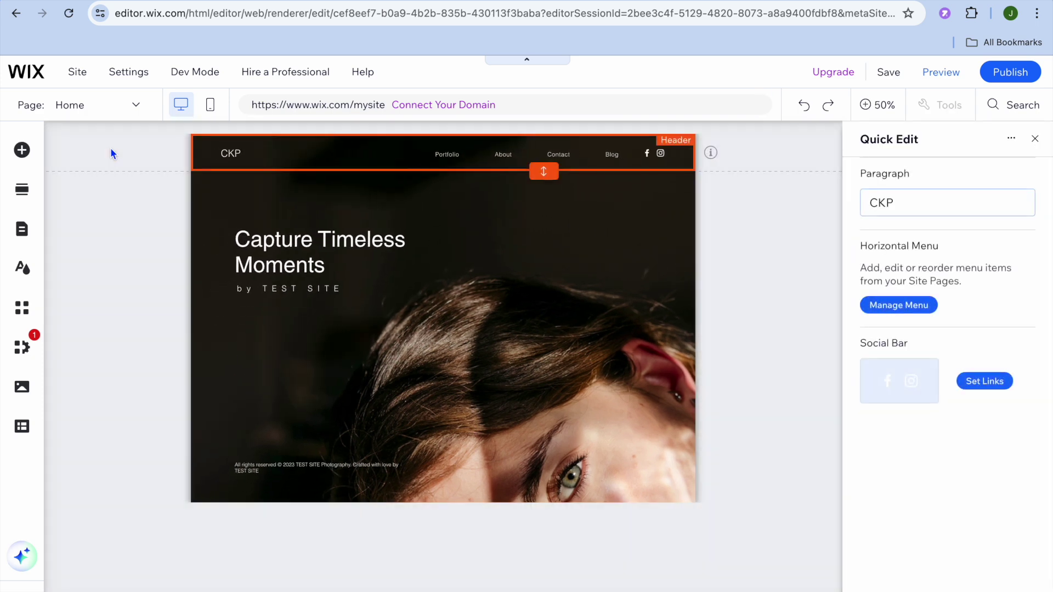
double_click(891, 202)
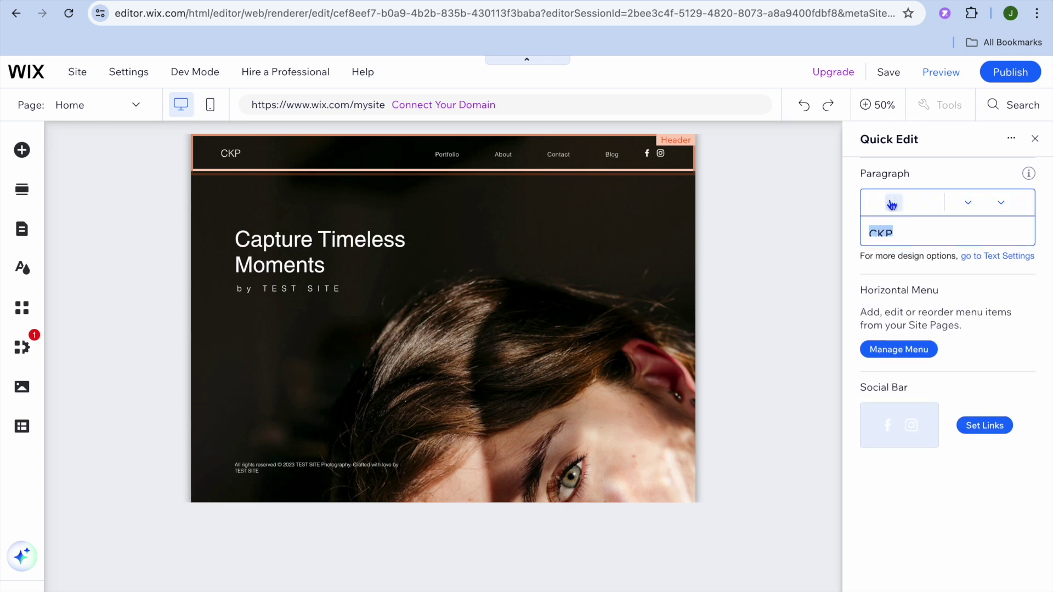
text(JT)
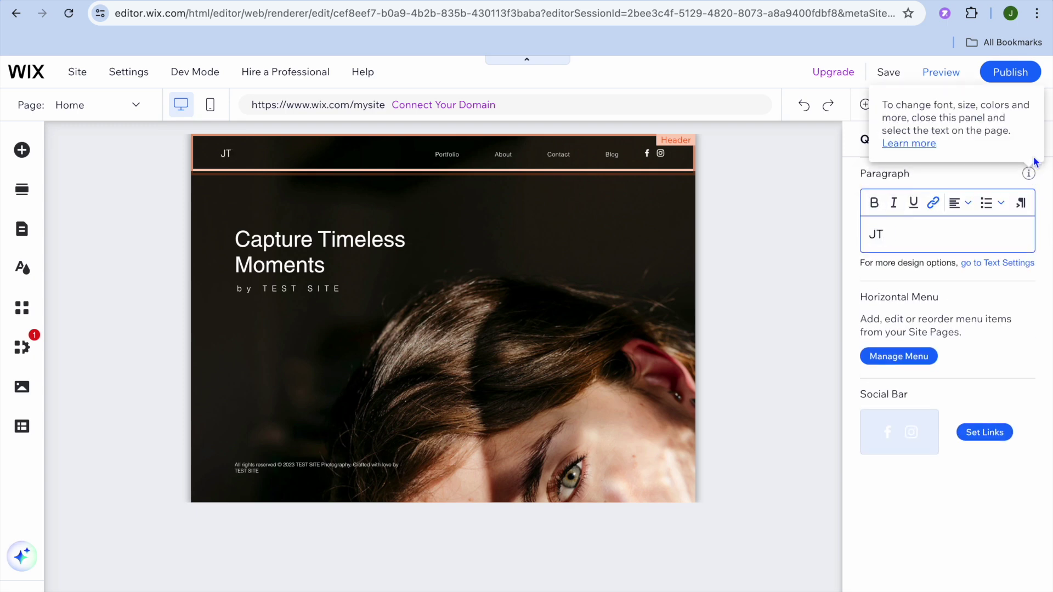
click(597, 252)
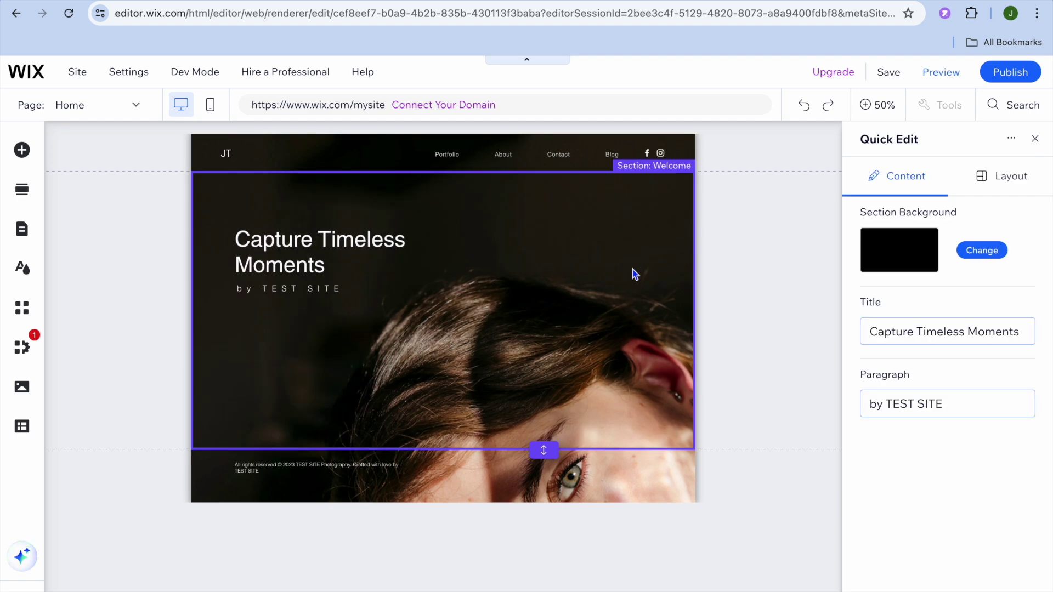
click(417, 153)
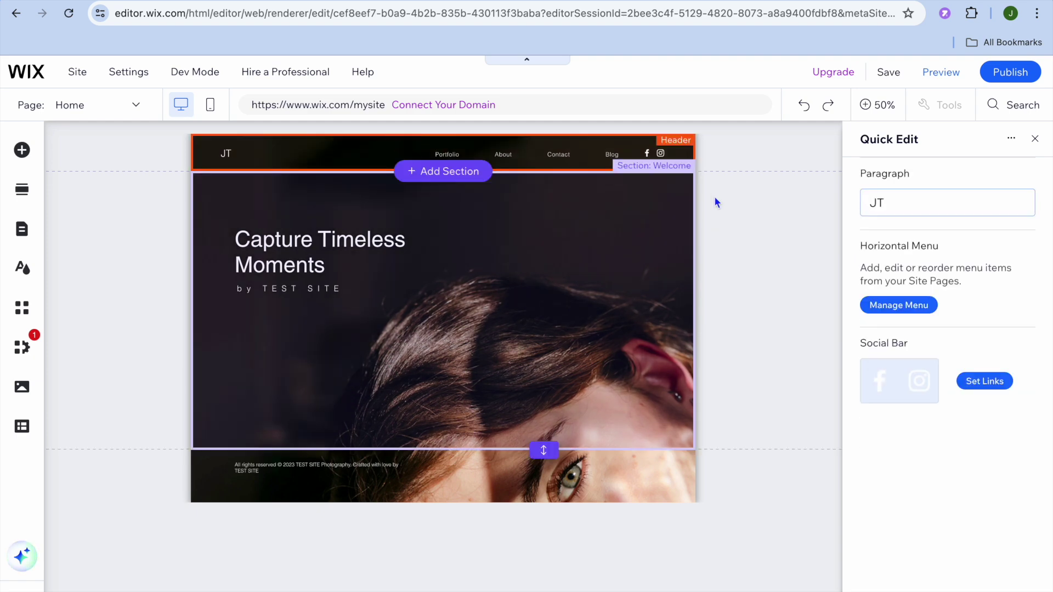
click(1035, 138)
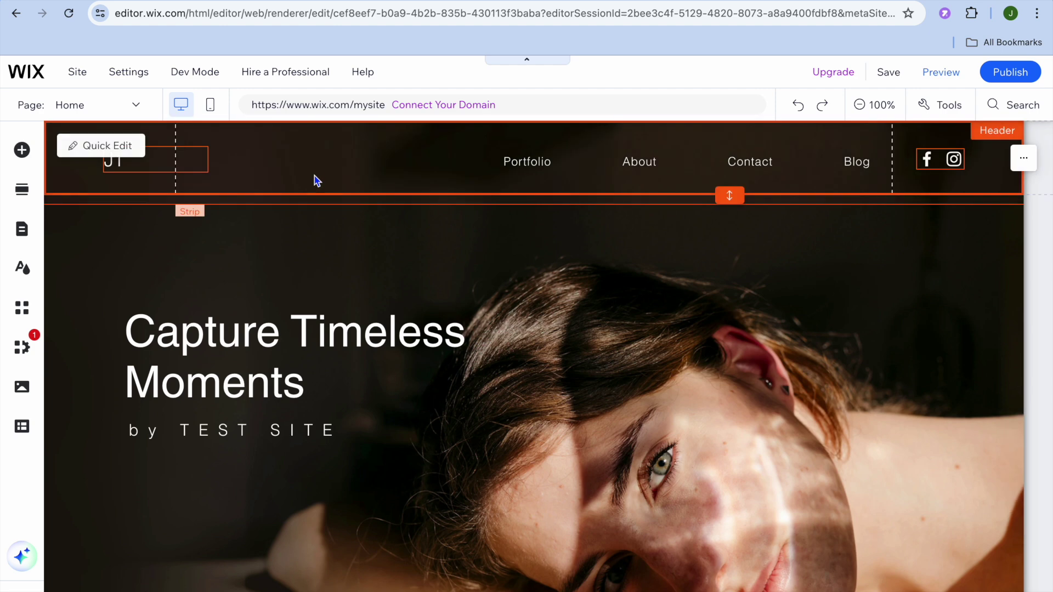
click(313, 166)
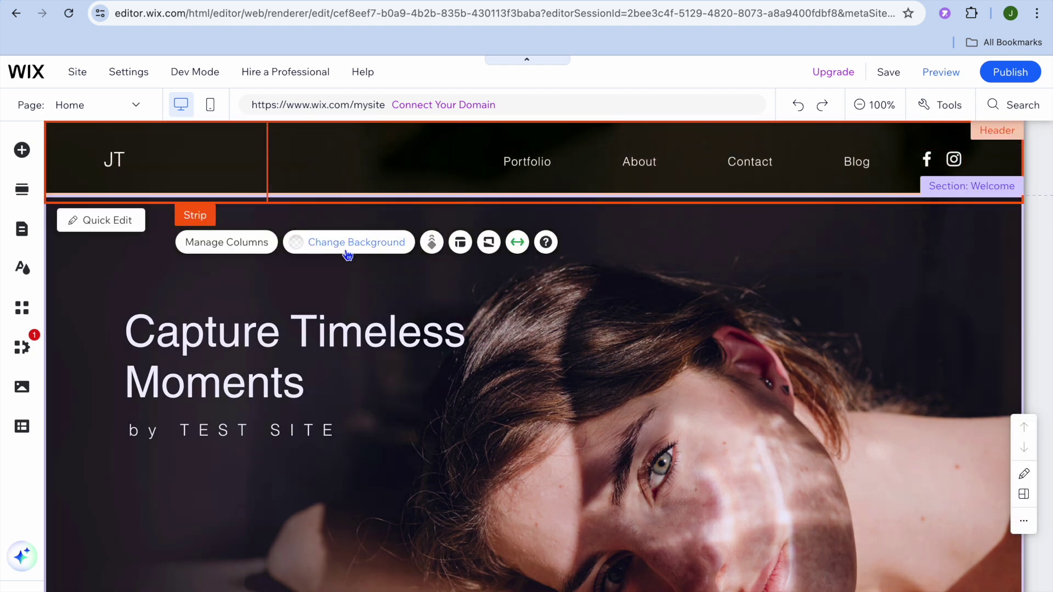
Set the header strip background to the solid red swatch from My colors.
click(348, 246)
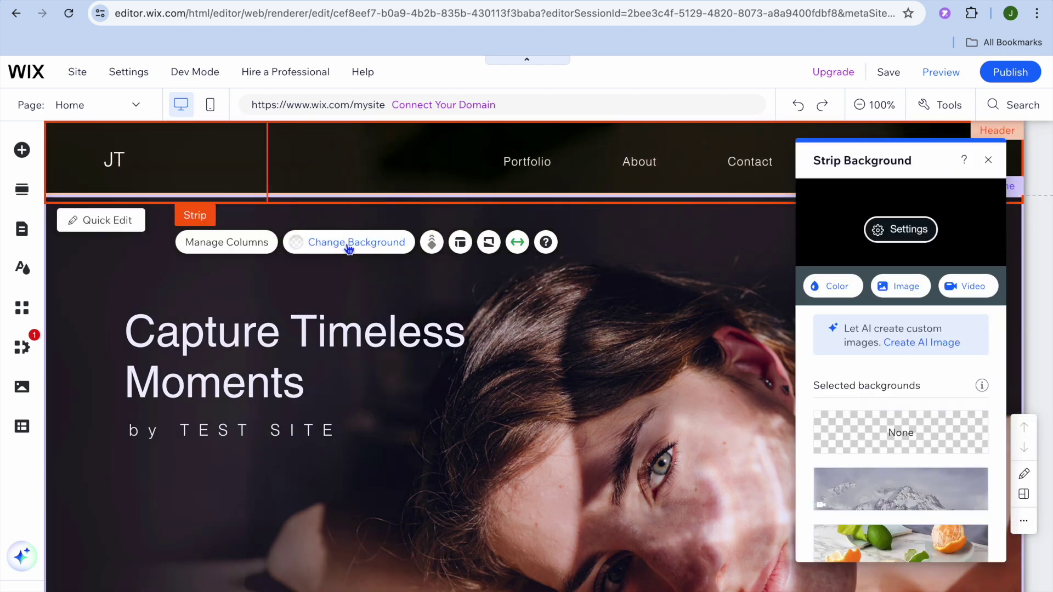
click(846, 290)
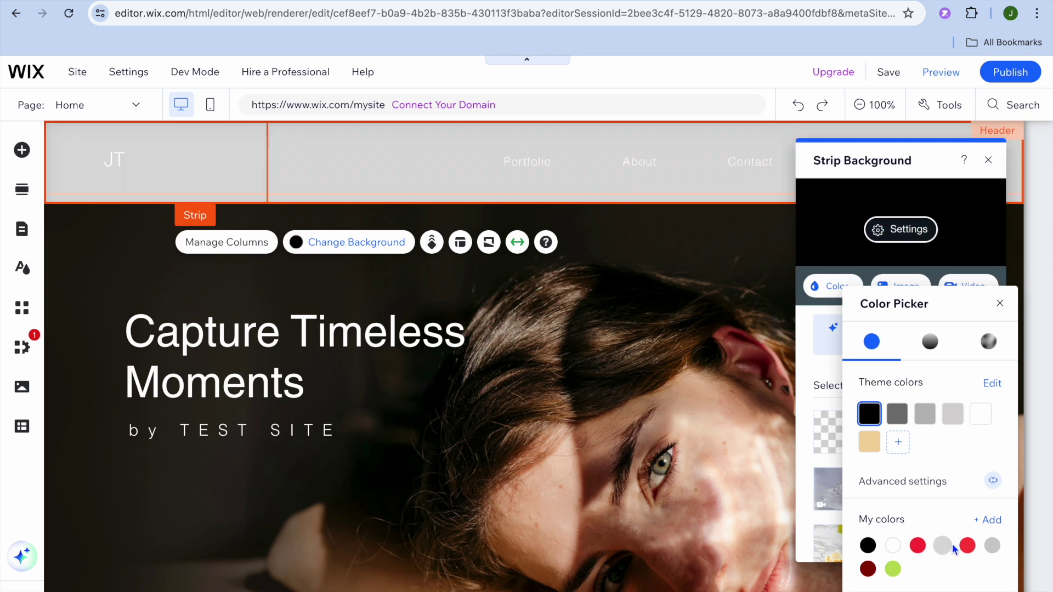
click(924, 547)
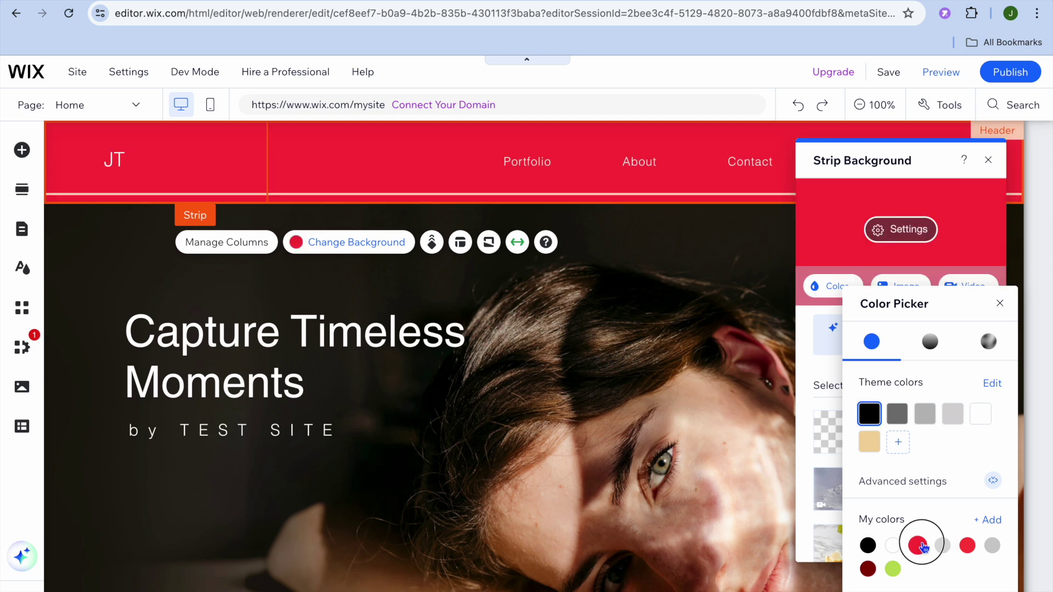
click(992, 163)
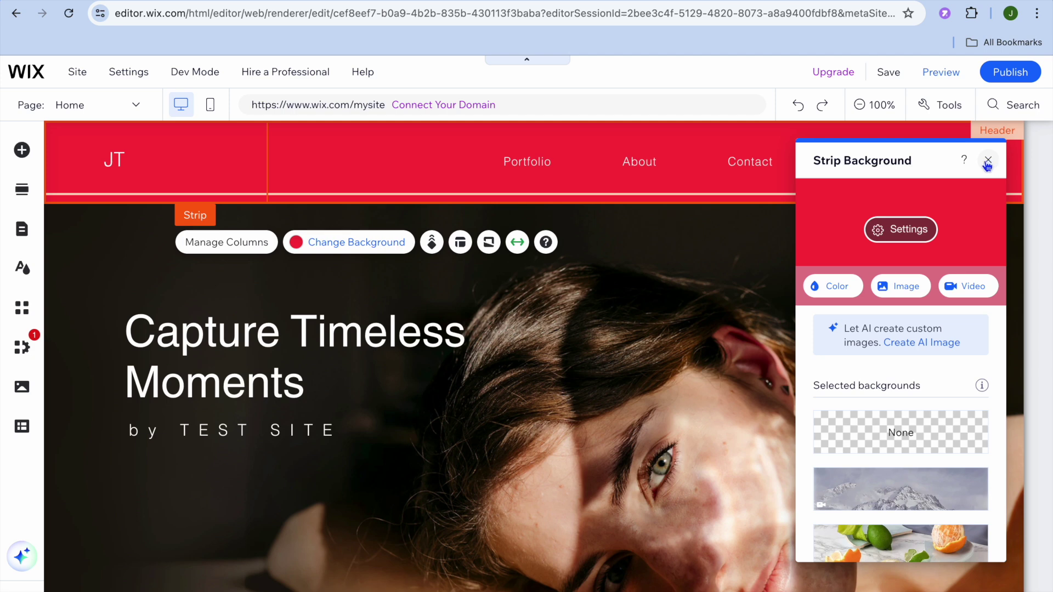
click(988, 162)
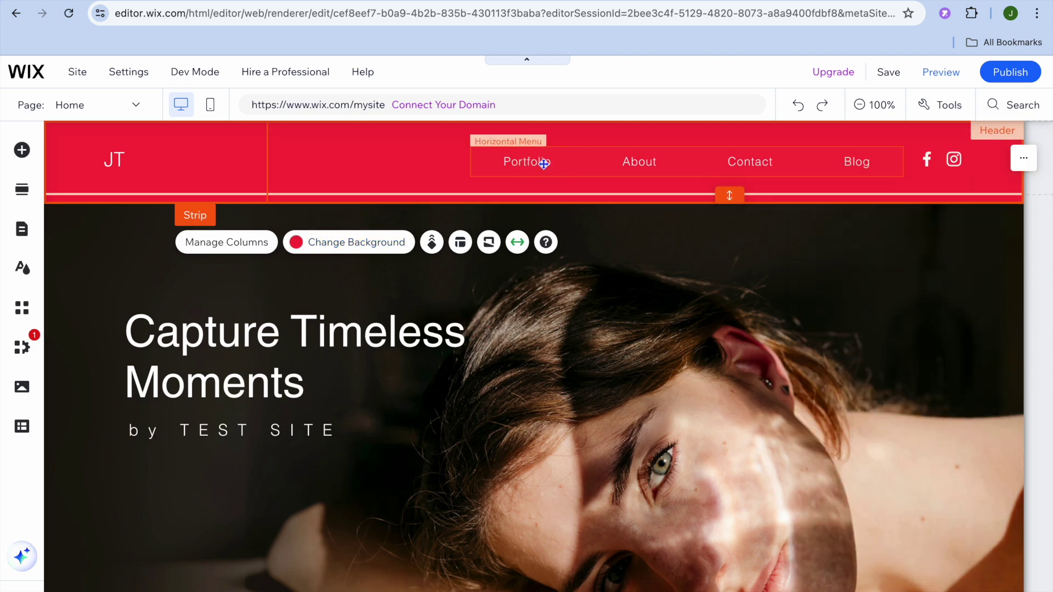
click(578, 163)
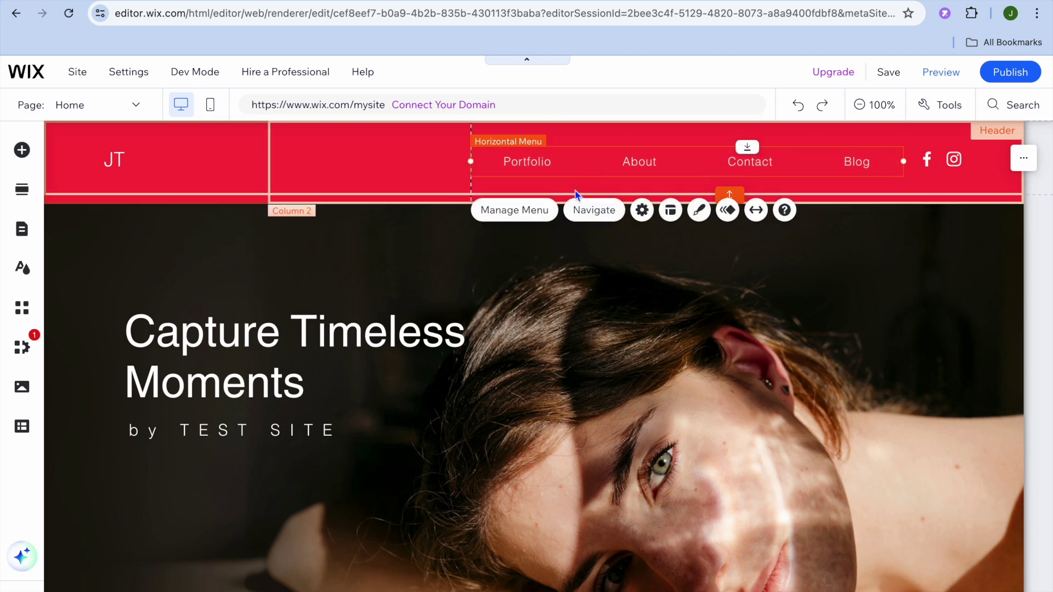
In Manage Menu, nest About under Portfolio and Blog under Contact, then move Blog back to the top level.
click(526, 214)
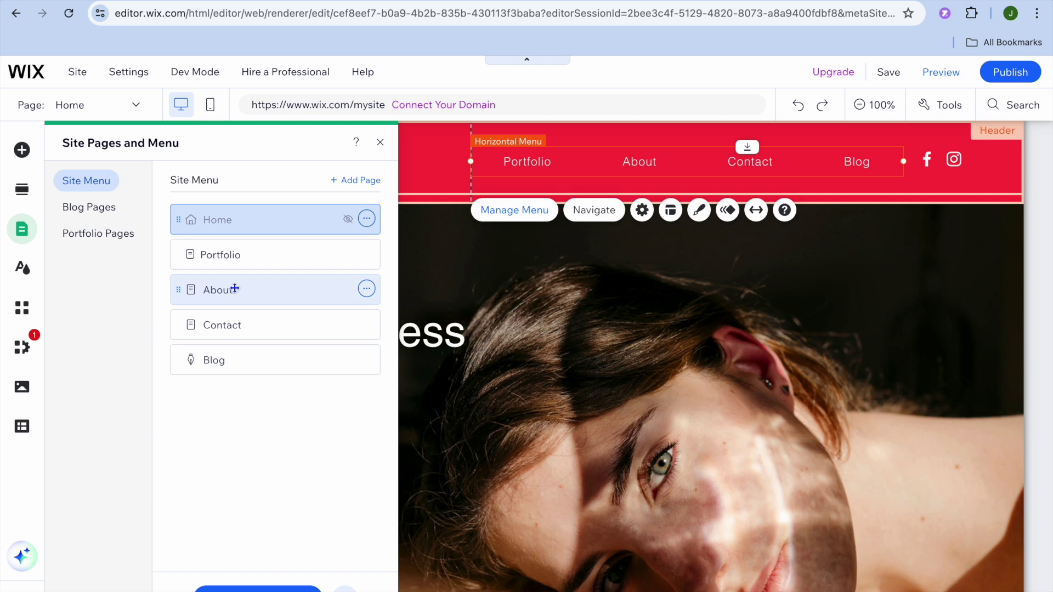
drag(229, 290, 265, 289)
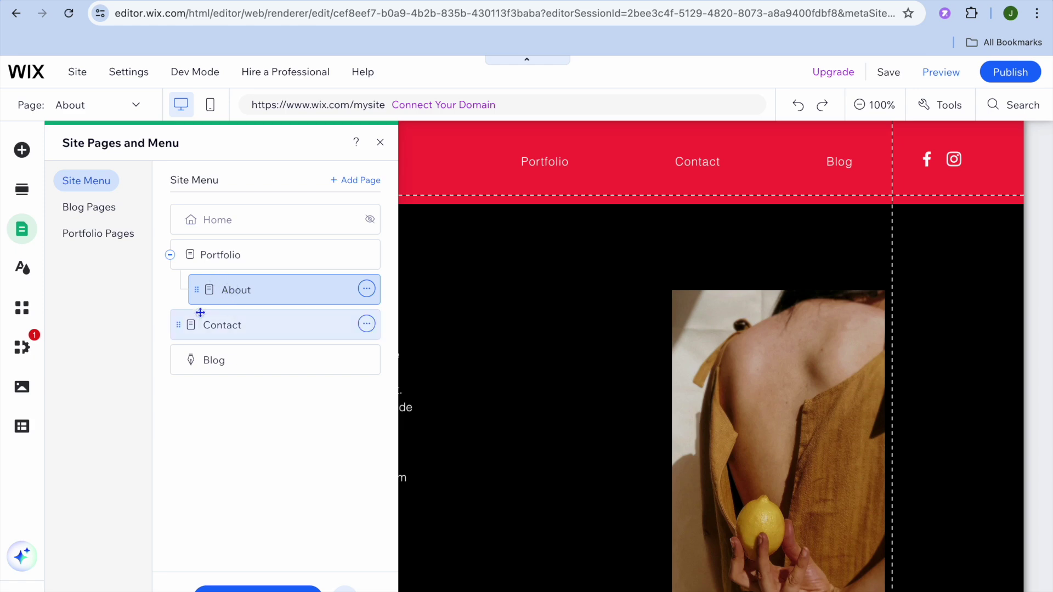
drag(215, 360, 261, 360)
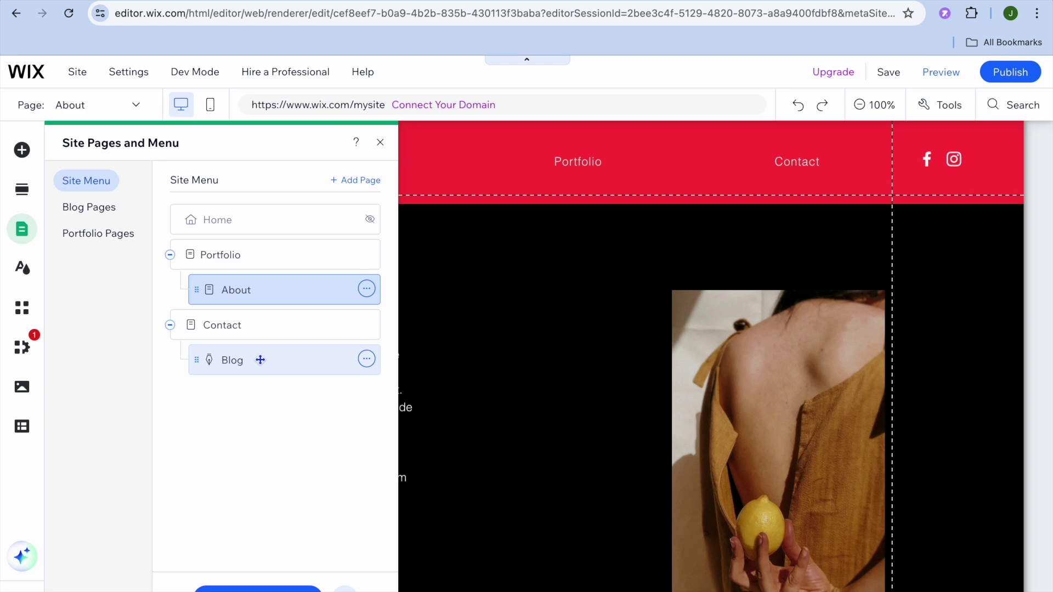
drag(271, 369, 238, 372)
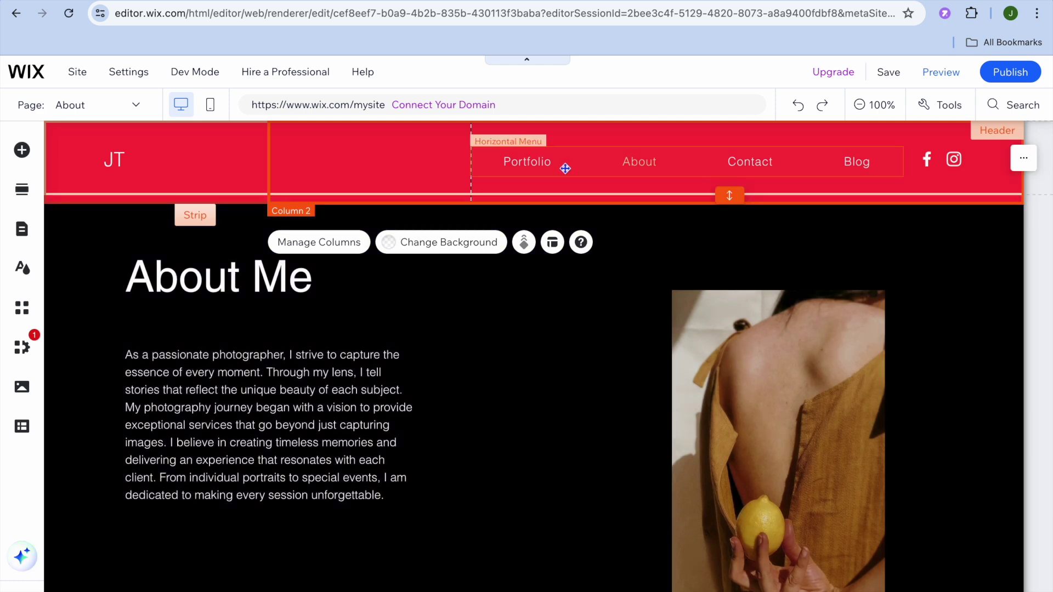
click(564, 168)
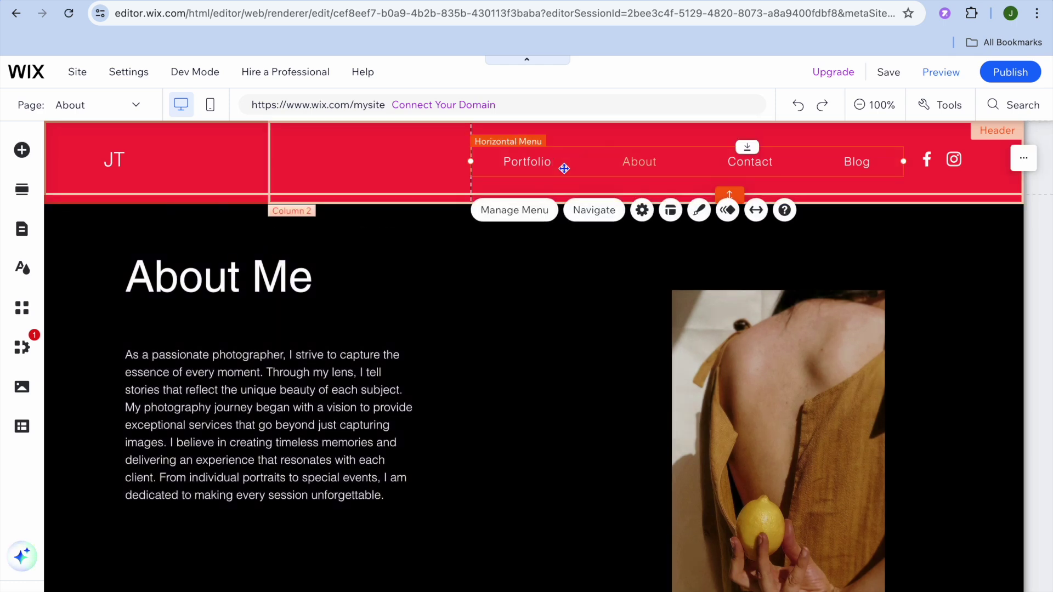
right_click(565, 169)
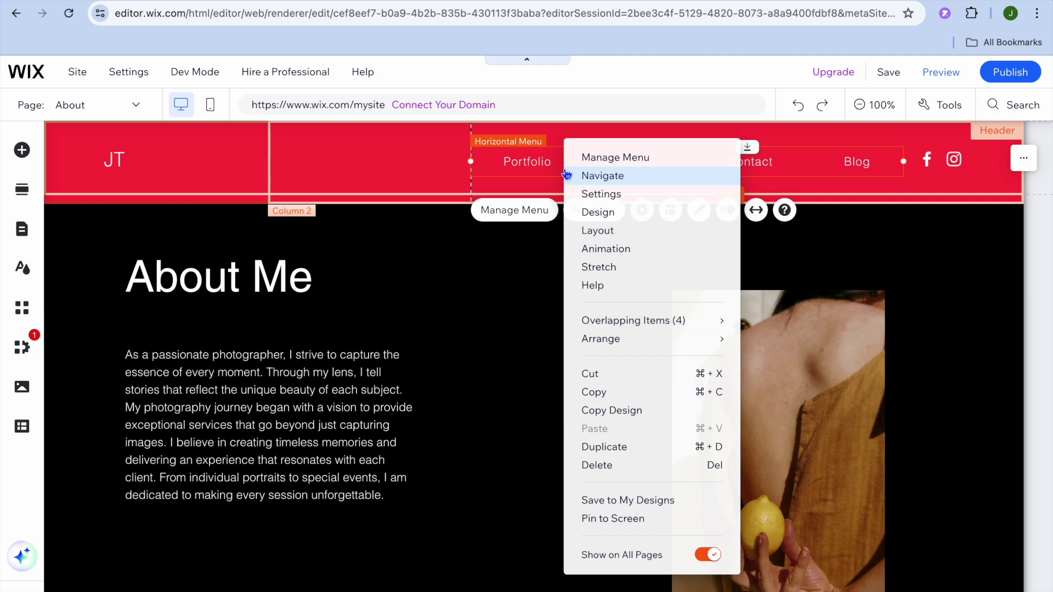
click(621, 215)
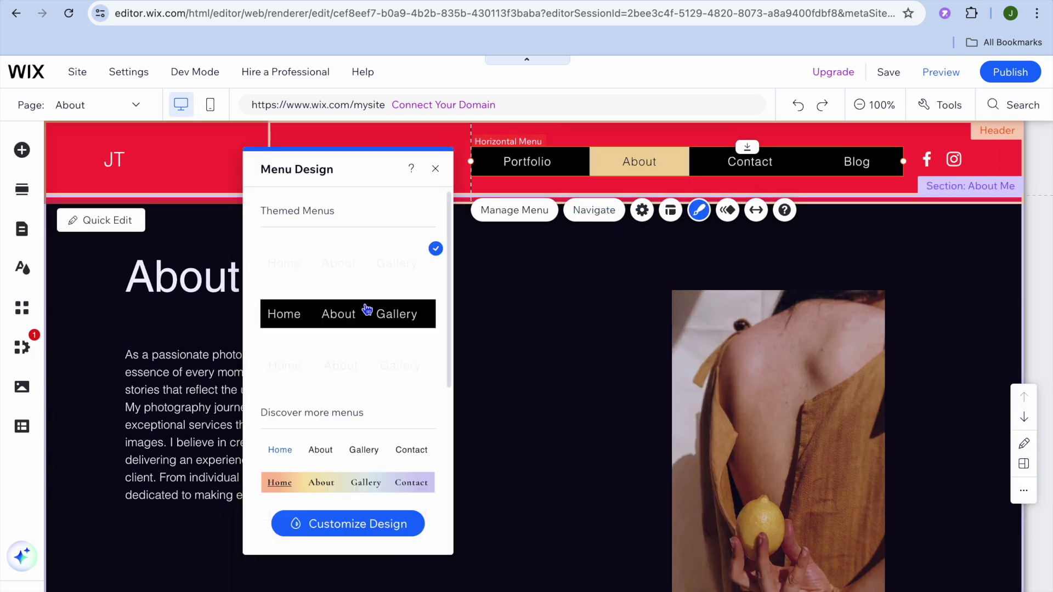
scroll(333, 413, down, 3)
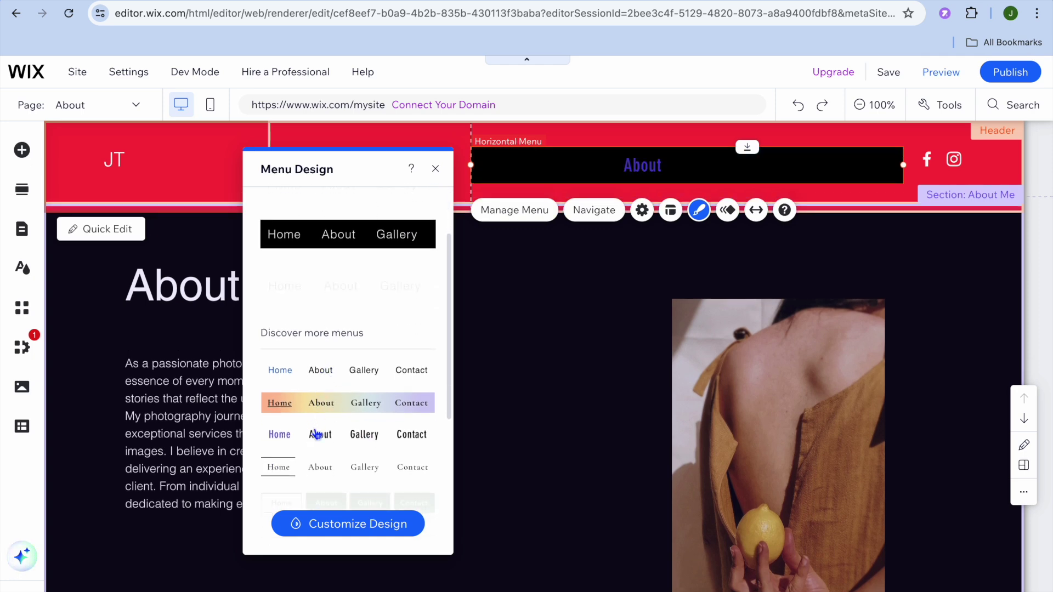
scroll(323, 461, down, 2)
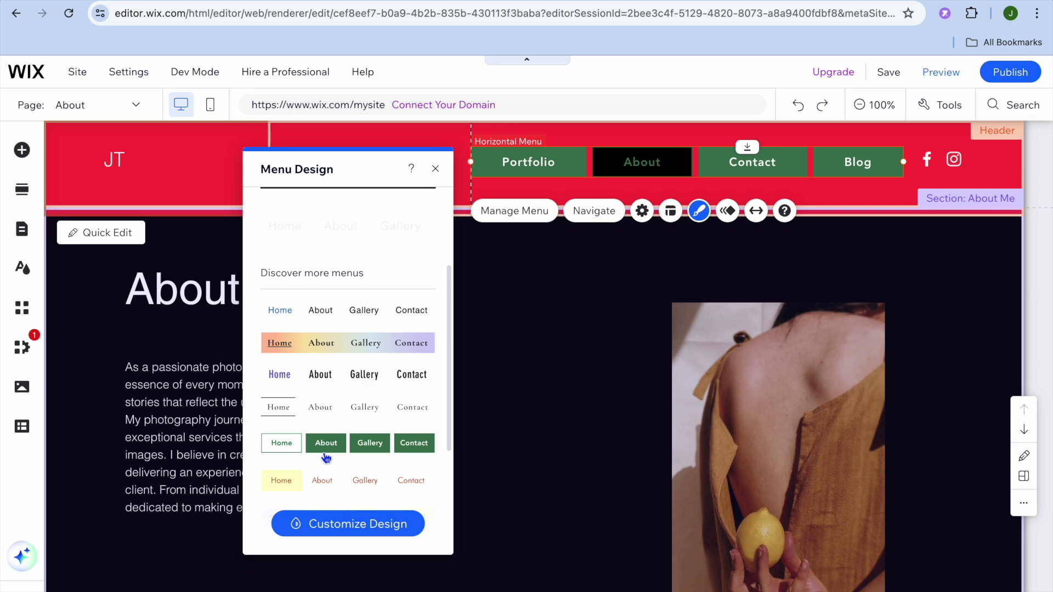
click(436, 169)
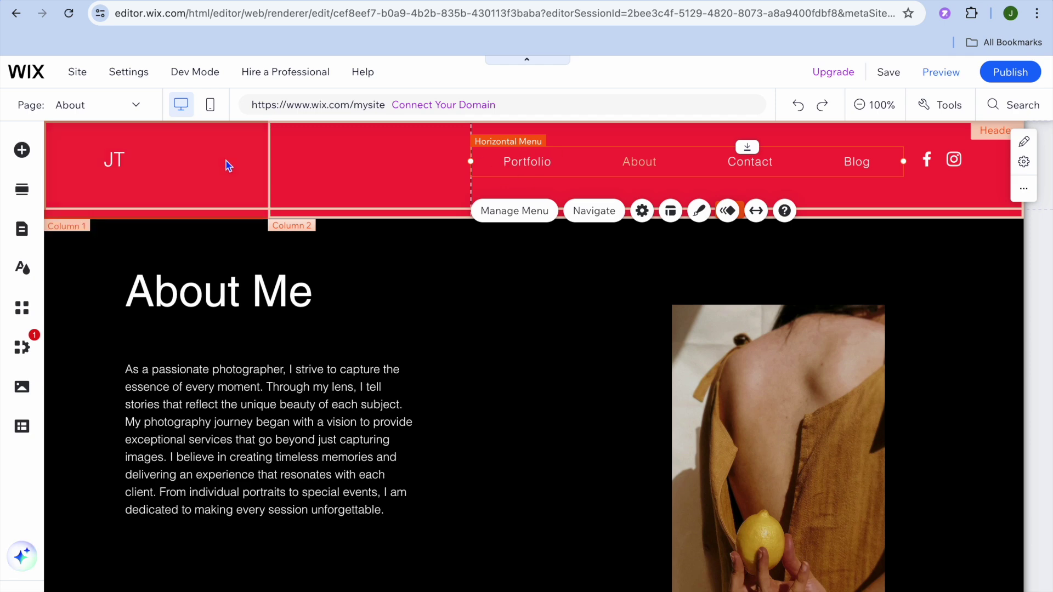
Drag a hamburger menu from Menu & Anchor into the header's Column 2 beside the JT logo.
click(21, 151)
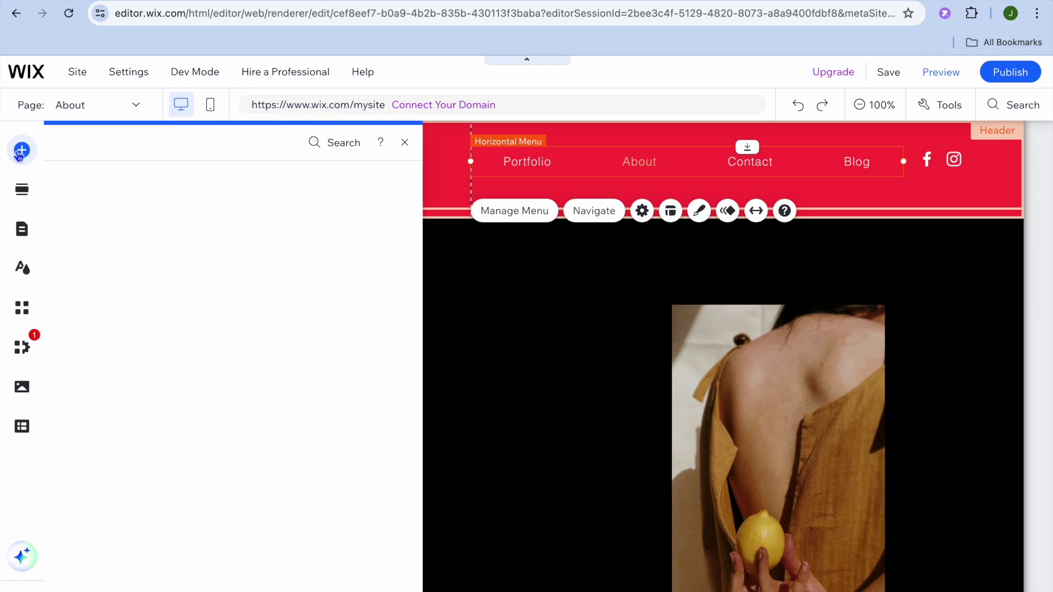
click(112, 317)
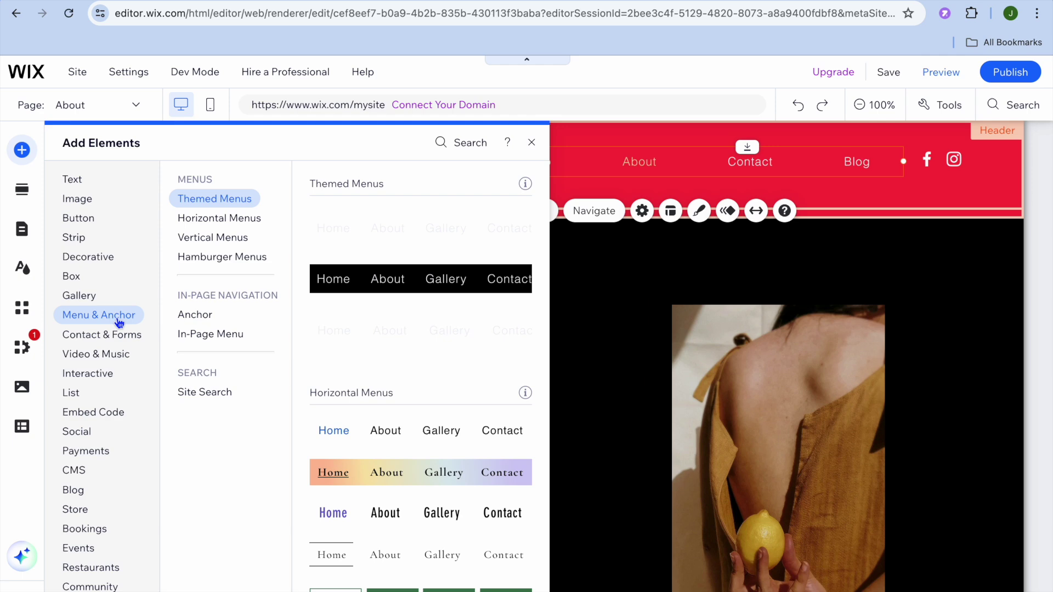
click(244, 263)
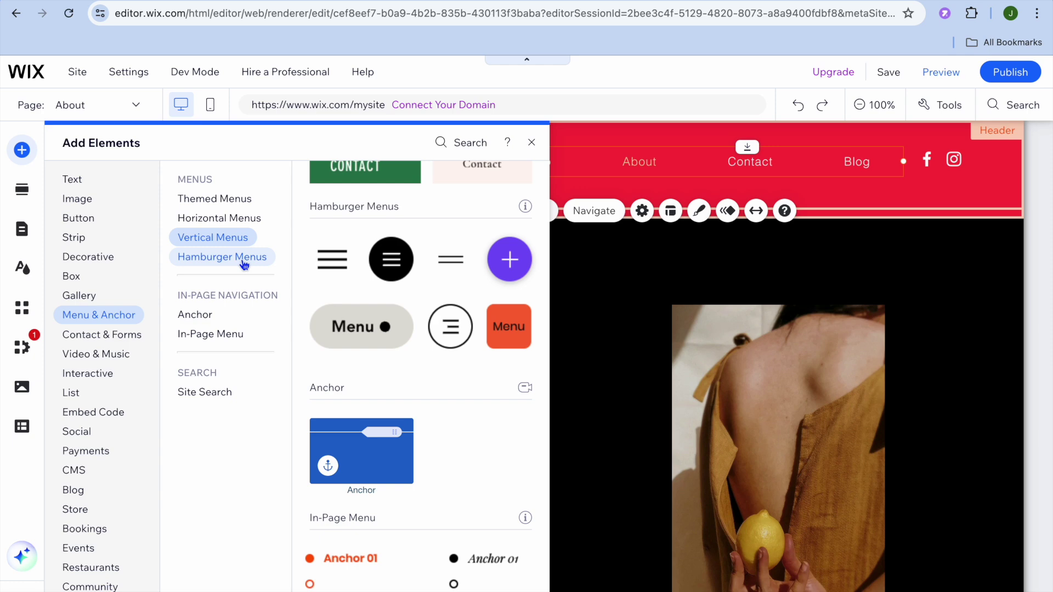
drag(332, 259, 310, 163)
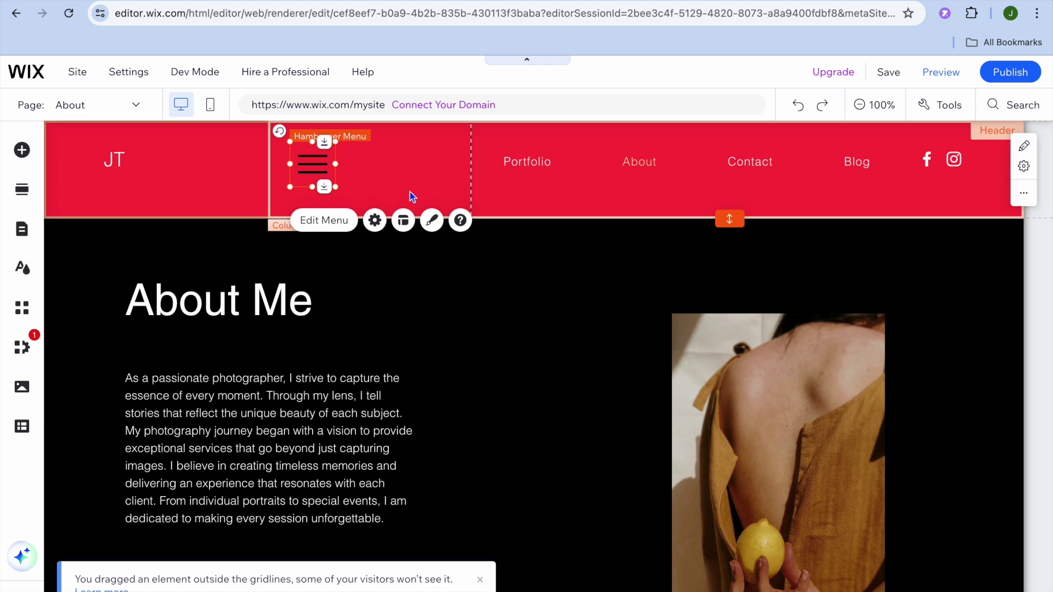
click(943, 72)
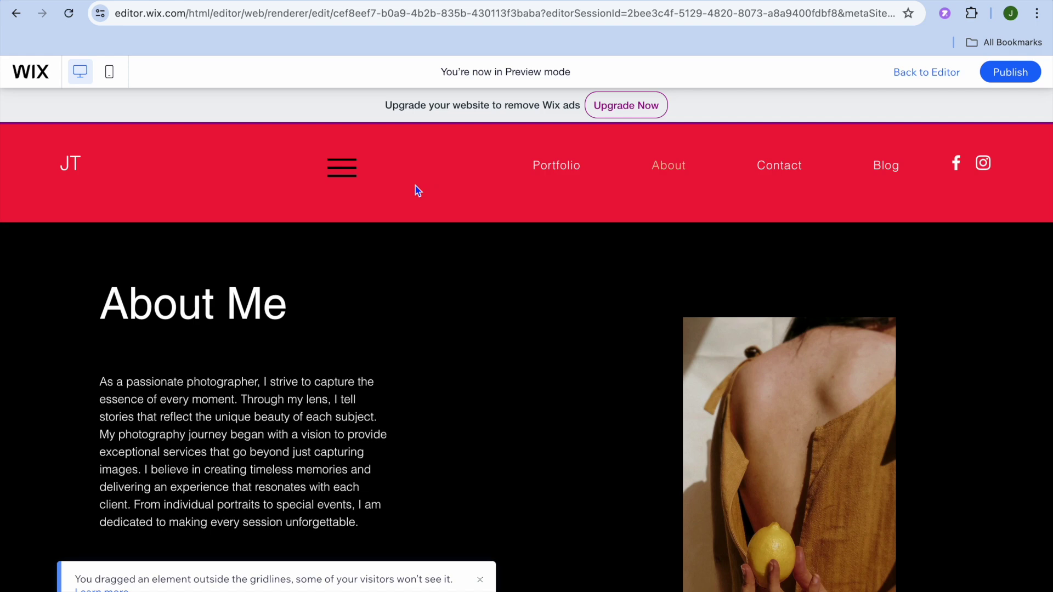
In preview, open and close the hamburger side navigation, visit Portfolio, and return to the editor.
click(345, 174)
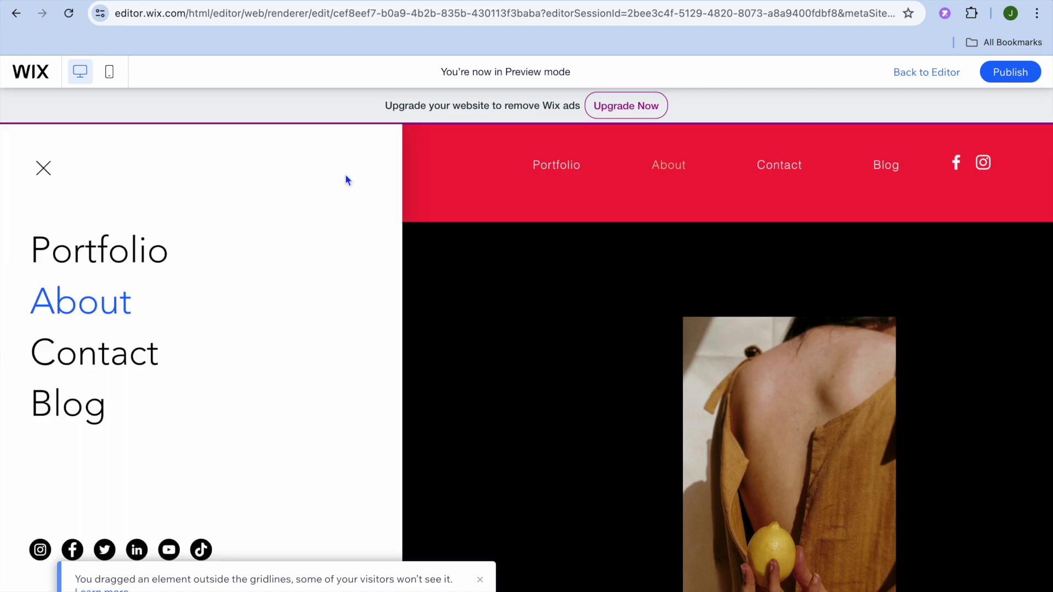
click(43, 168)
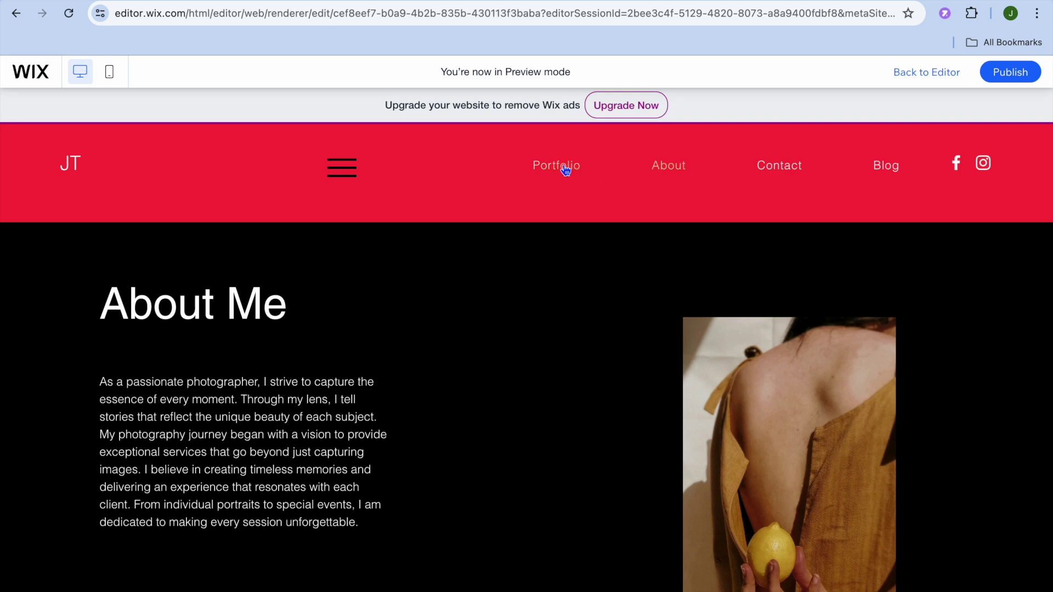
click(601, 173)
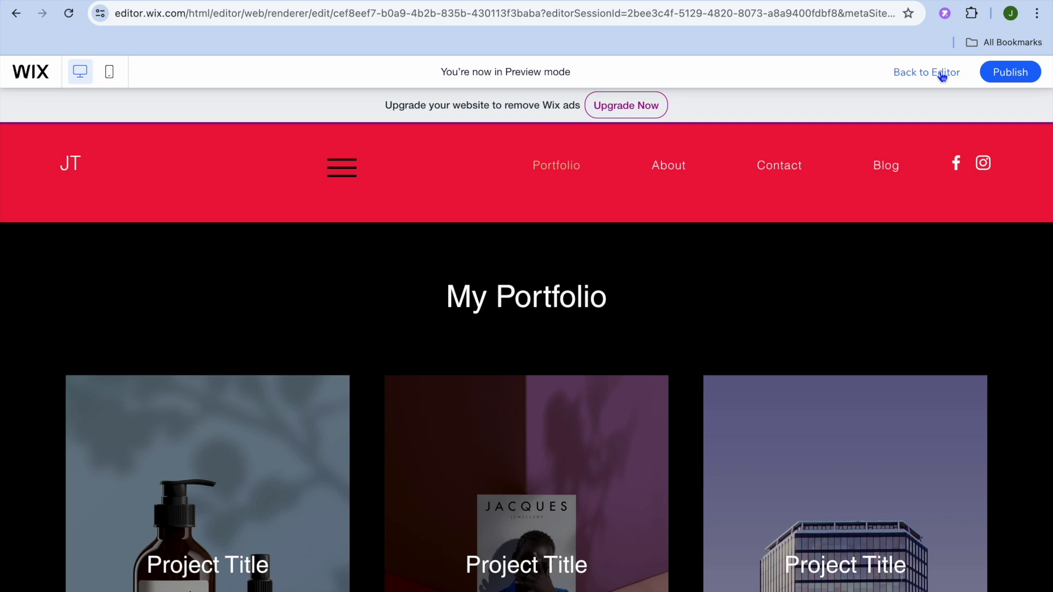
click(942, 77)
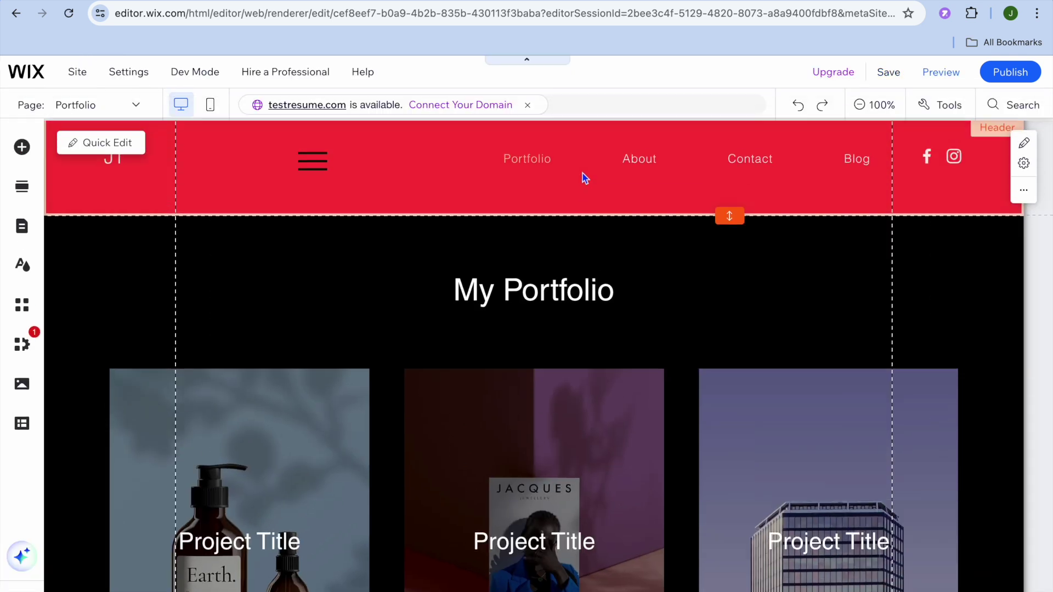
click(573, 173)
click(570, 167)
right_click(571, 168)
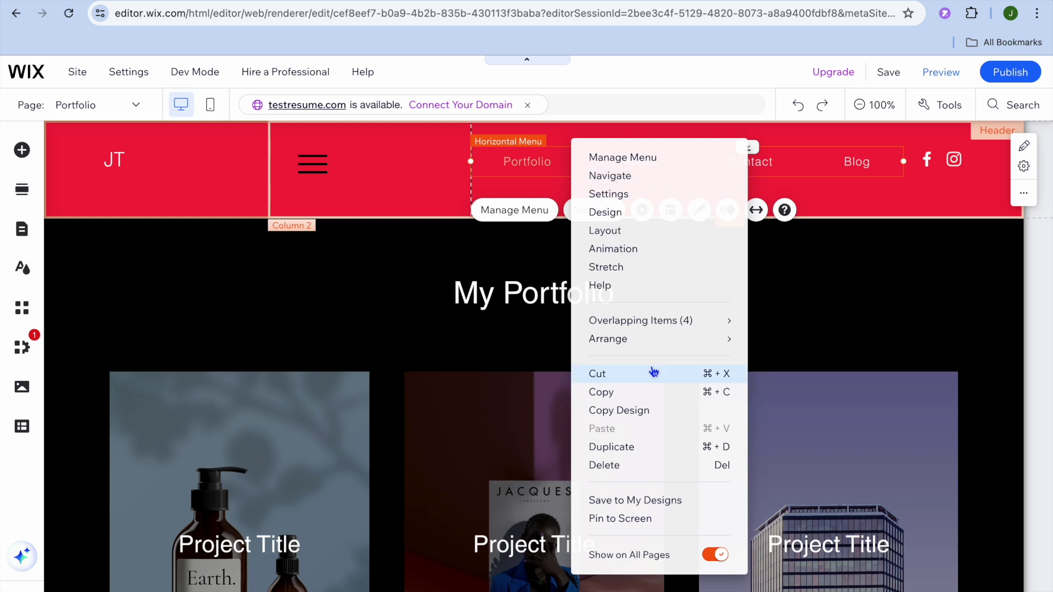
click(355, 195)
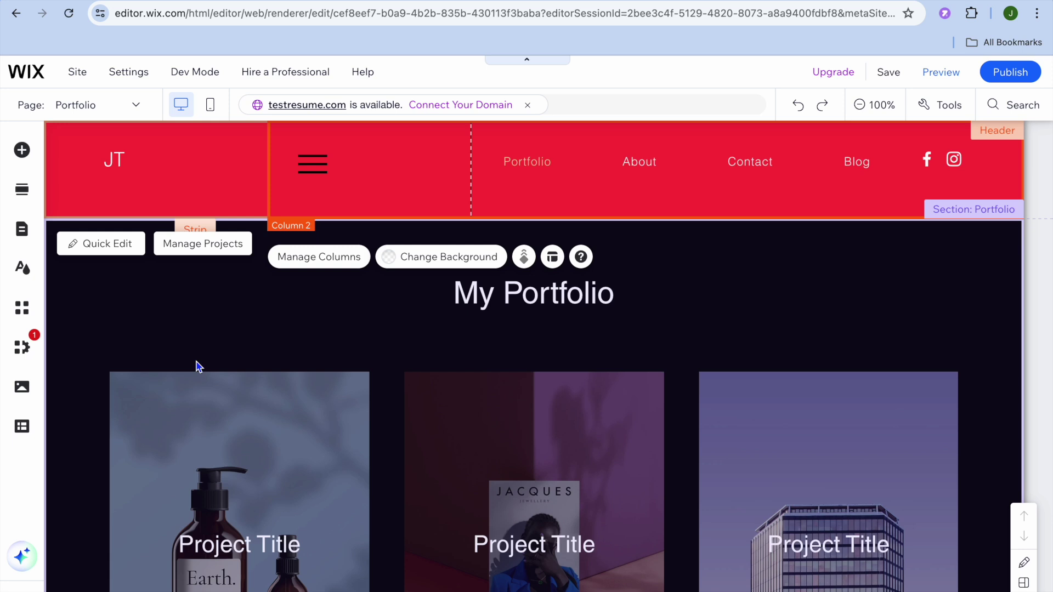
scroll(195, 366, down, 1)
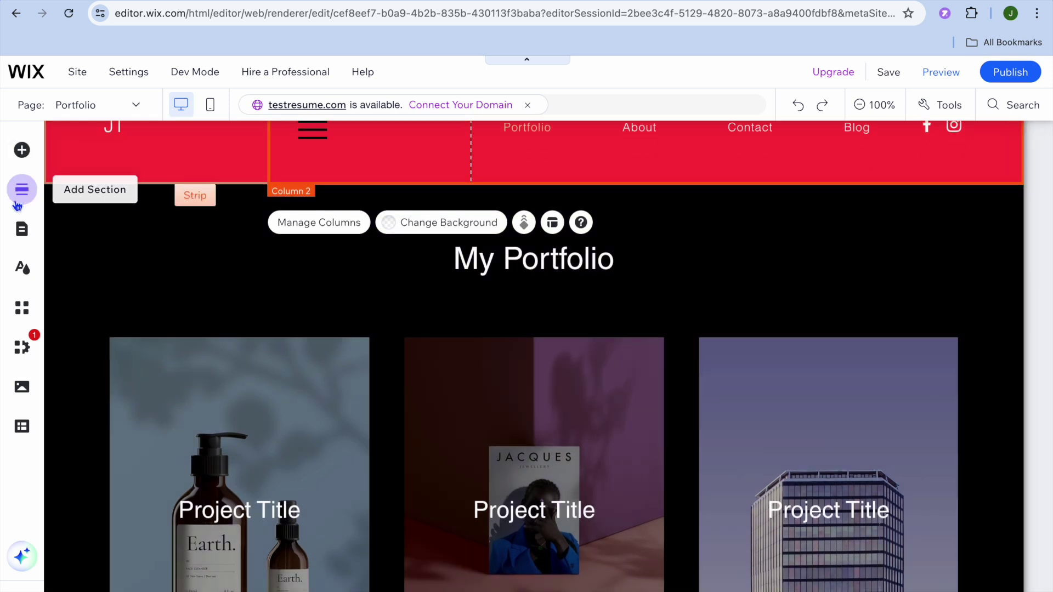
Show the Site Menu pages, start adding a page, then close the templates without adding one.
click(22, 231)
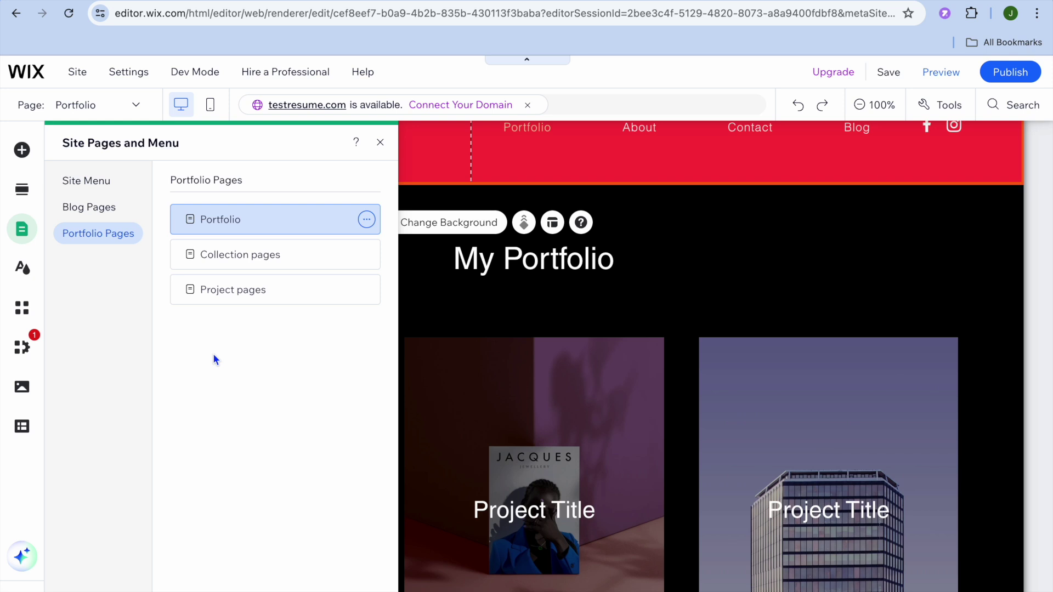
click(99, 181)
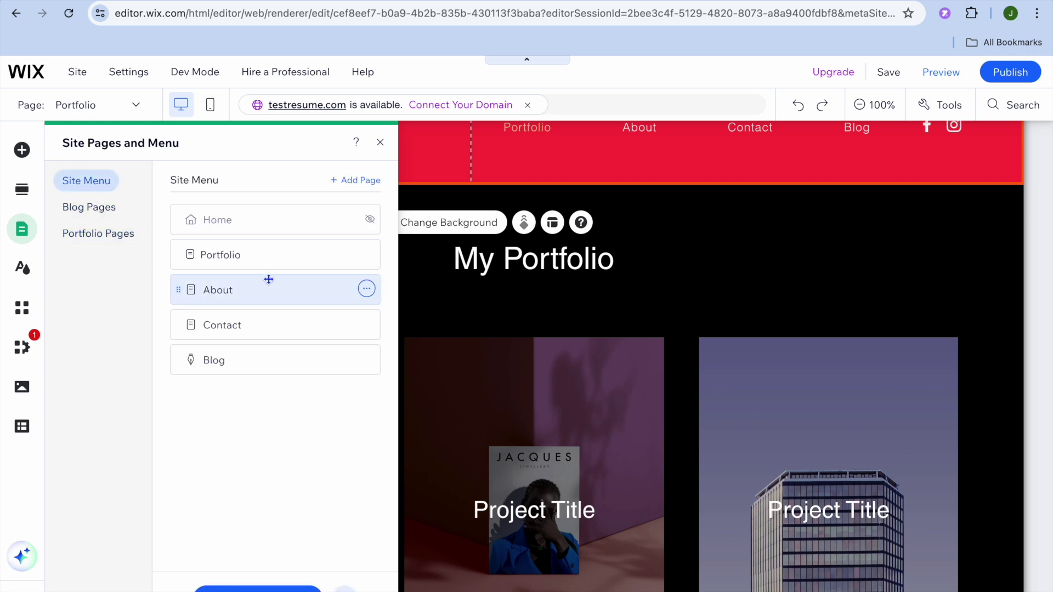
click(347, 184)
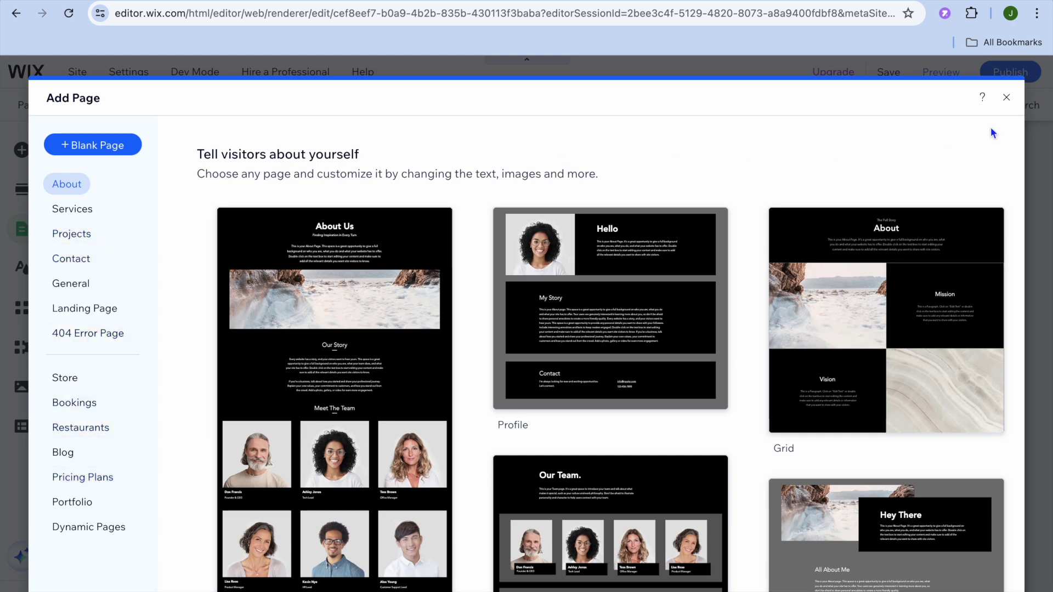
click(1007, 97)
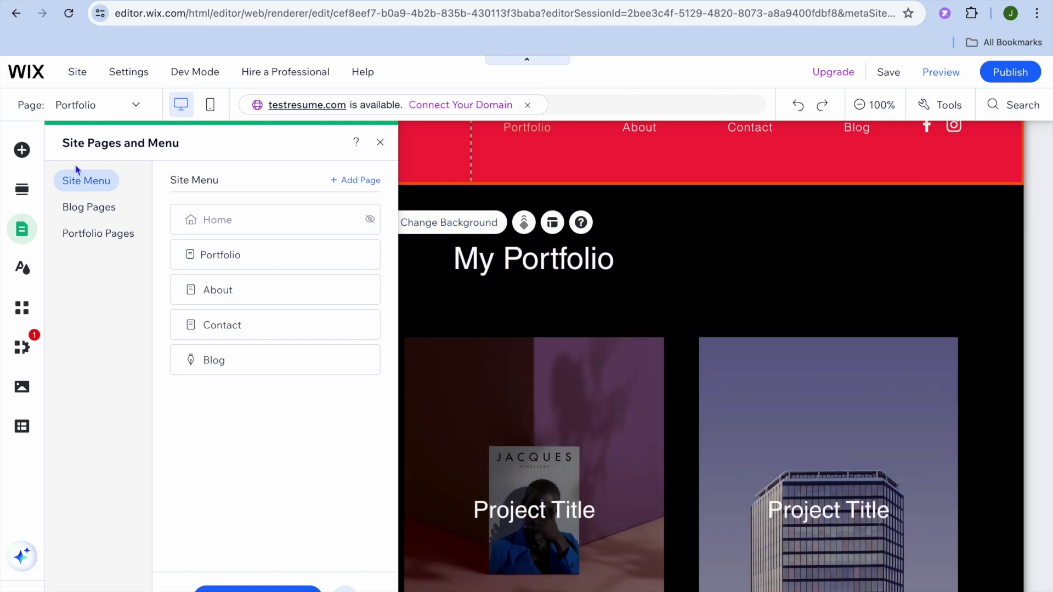
click(22, 152)
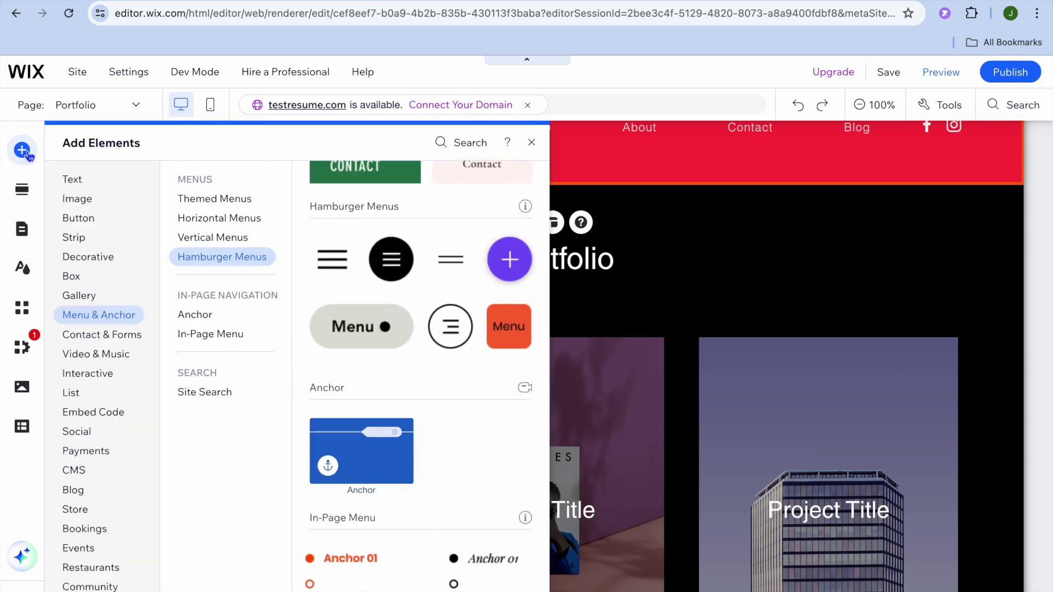
Browse the Button, Embed Code, Menu & Anchor, Video & Music and Pay Buttons element categories.
click(75, 220)
click(93, 412)
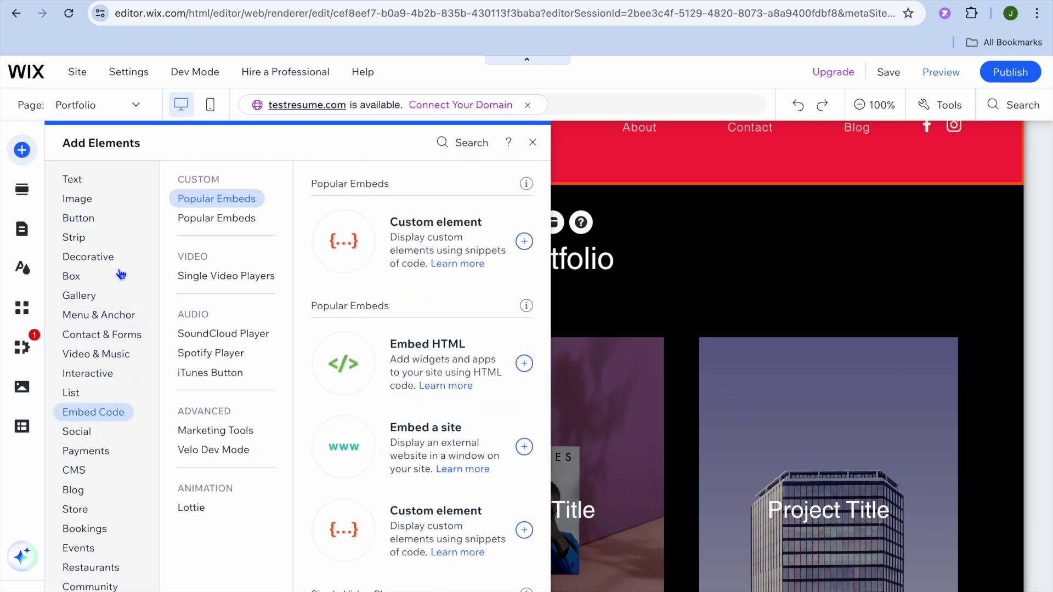
click(118, 315)
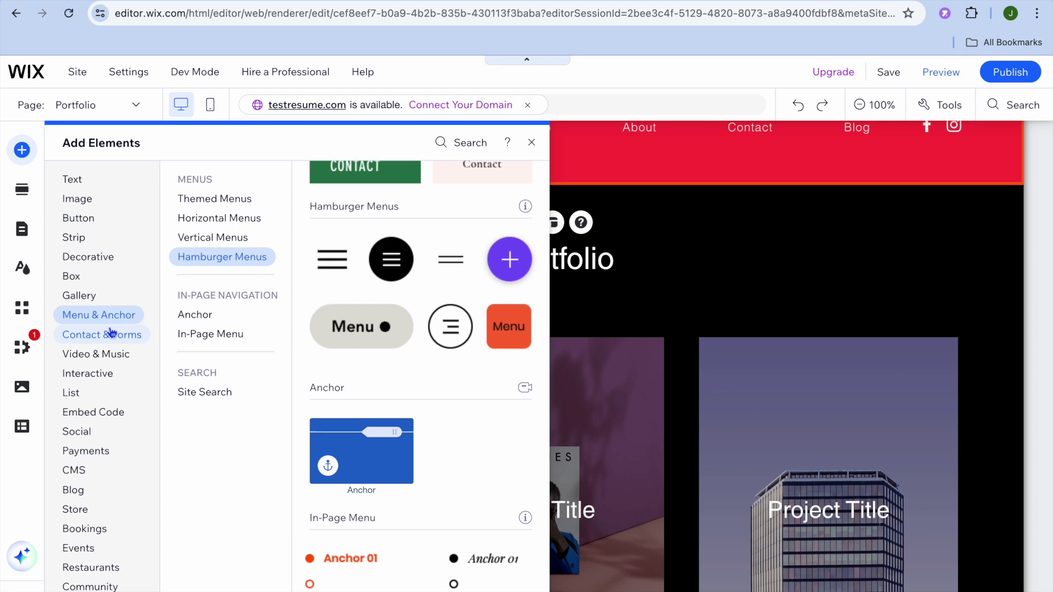
click(111, 354)
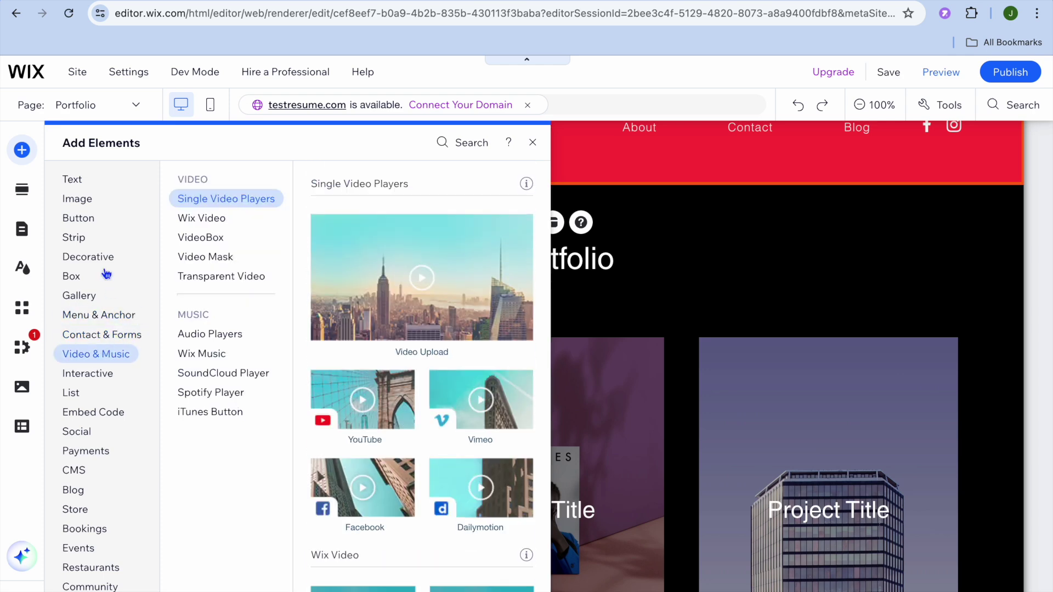
click(77, 219)
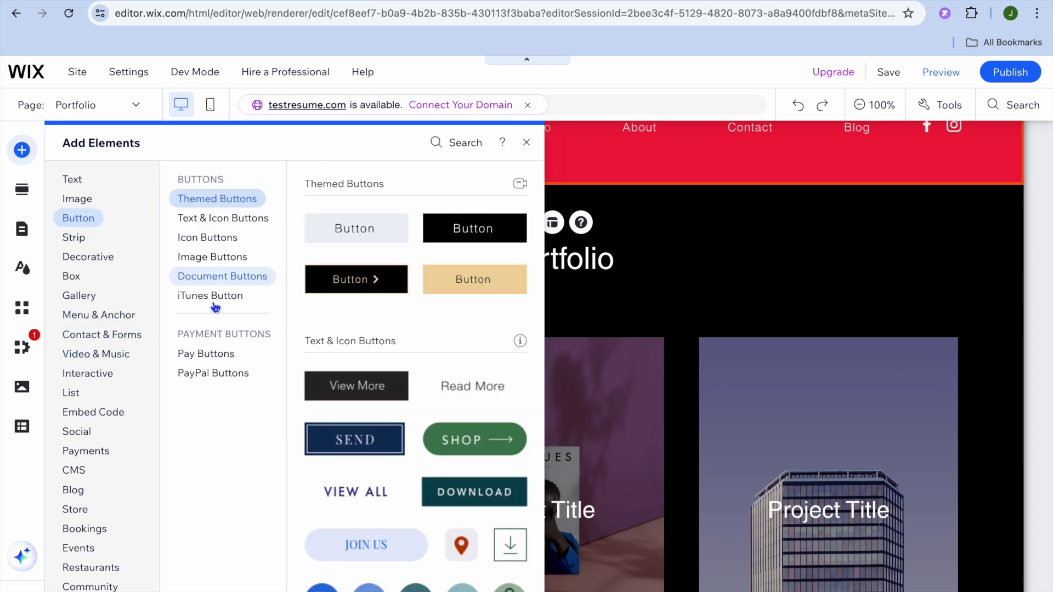
click(219, 353)
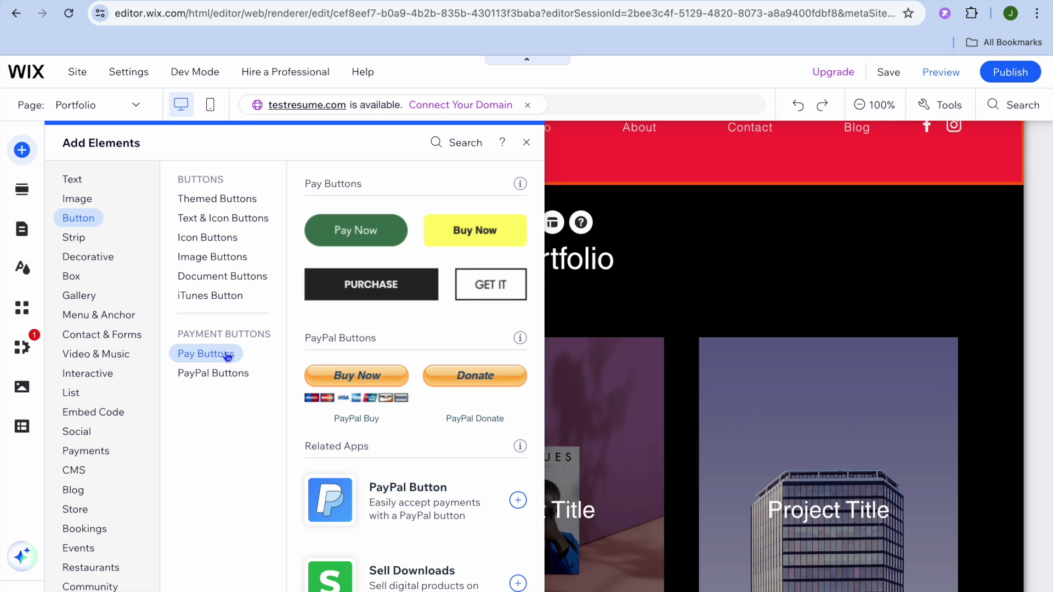
View the Decorative icon artwork, then close the element library without adding anything.
mouse_move(71, 565)
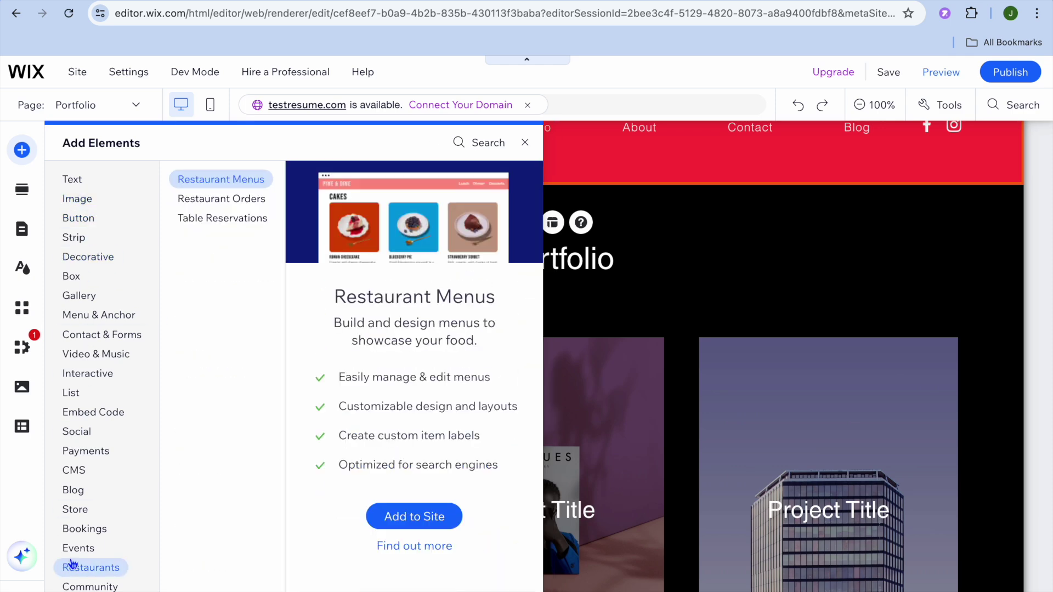
mouse_move(87, 257)
click(183, 356)
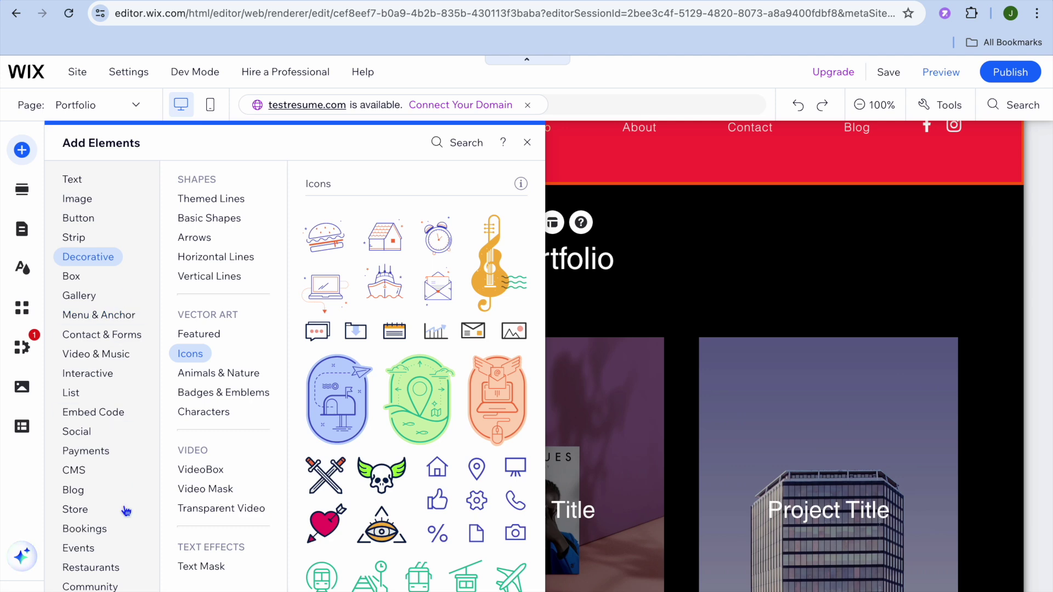
mouse_move(96, 532)
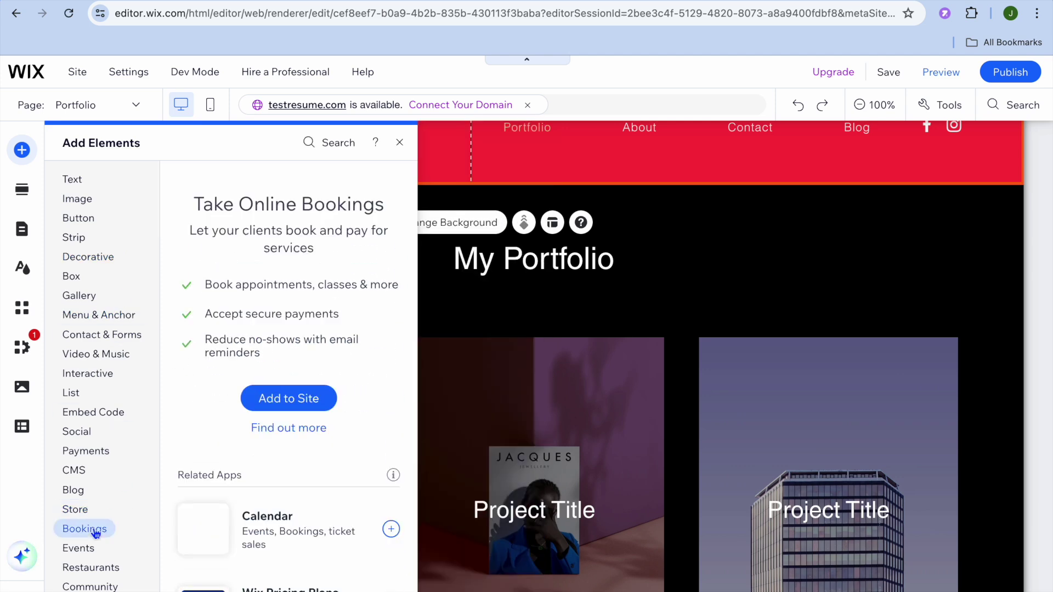
mouse_move(65, 549)
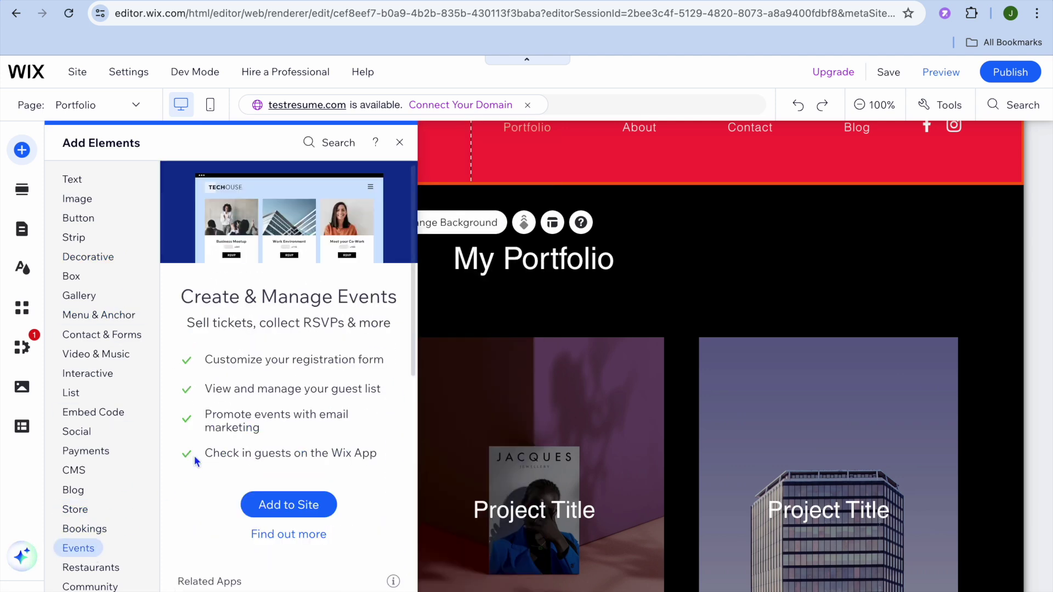
click(400, 143)
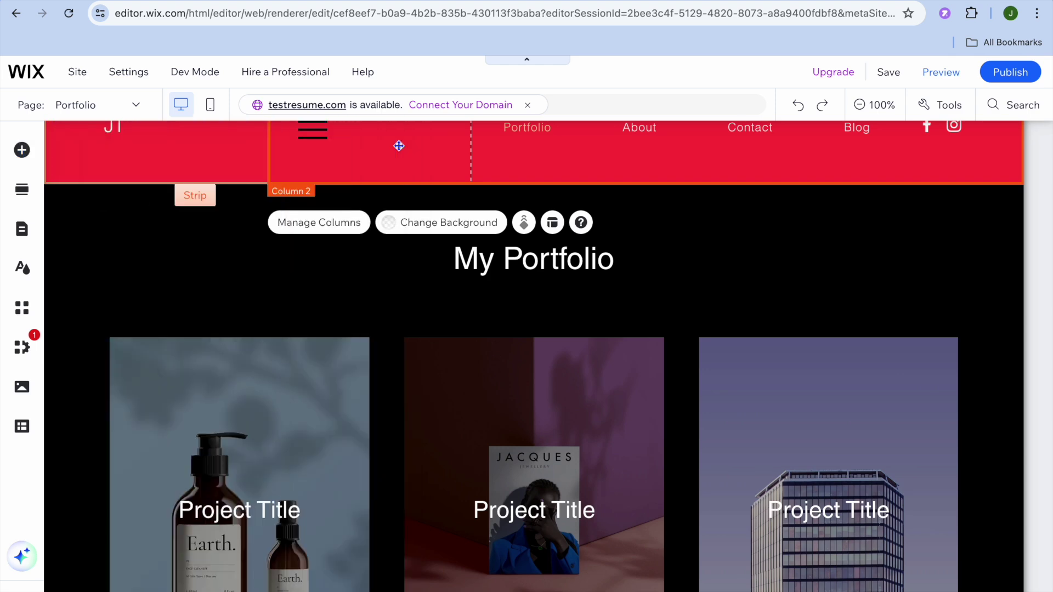